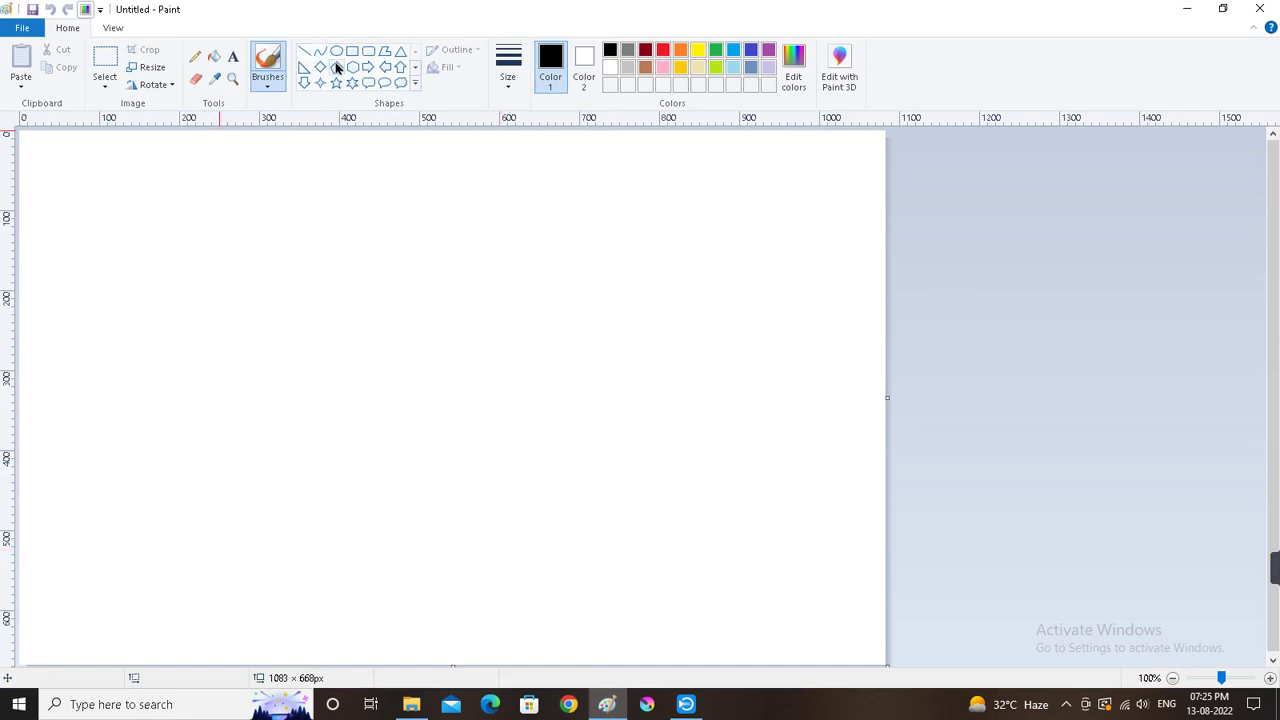
# Step: Place a text box on the canvas's left half at mid-height and enter "mera " in orange
pyautogui.click(233, 56)
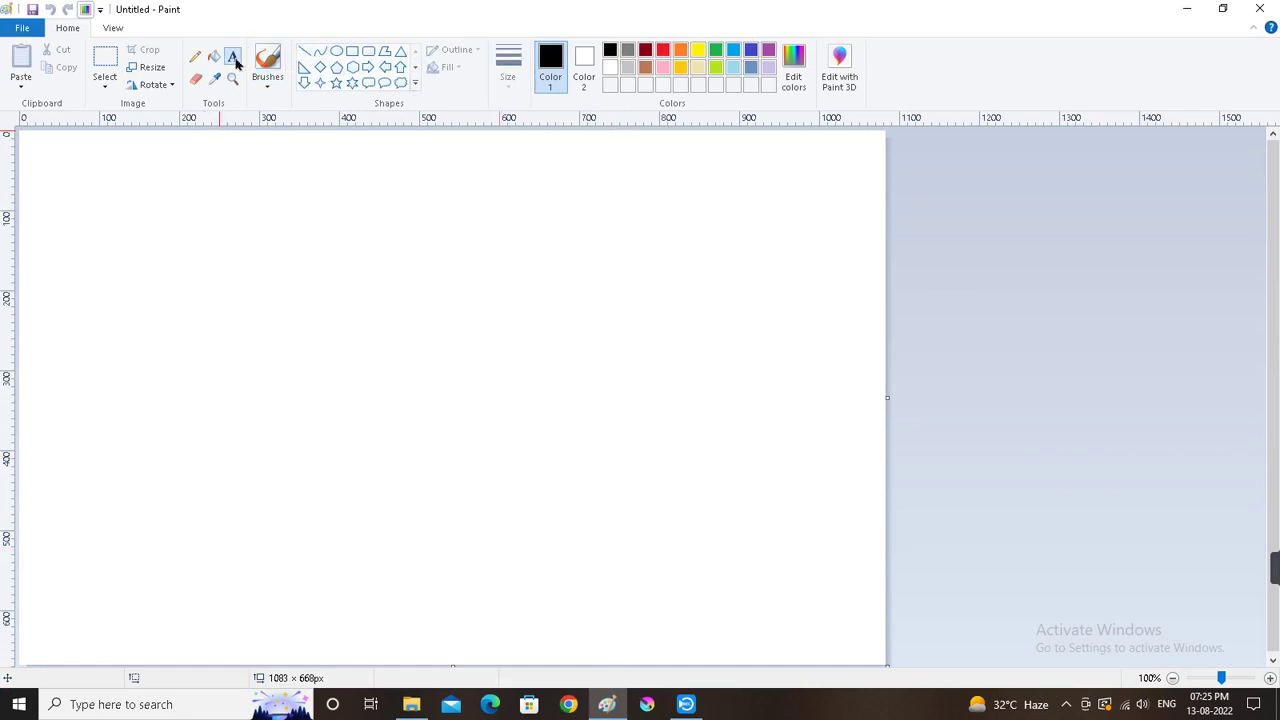
pyautogui.click(197, 371)
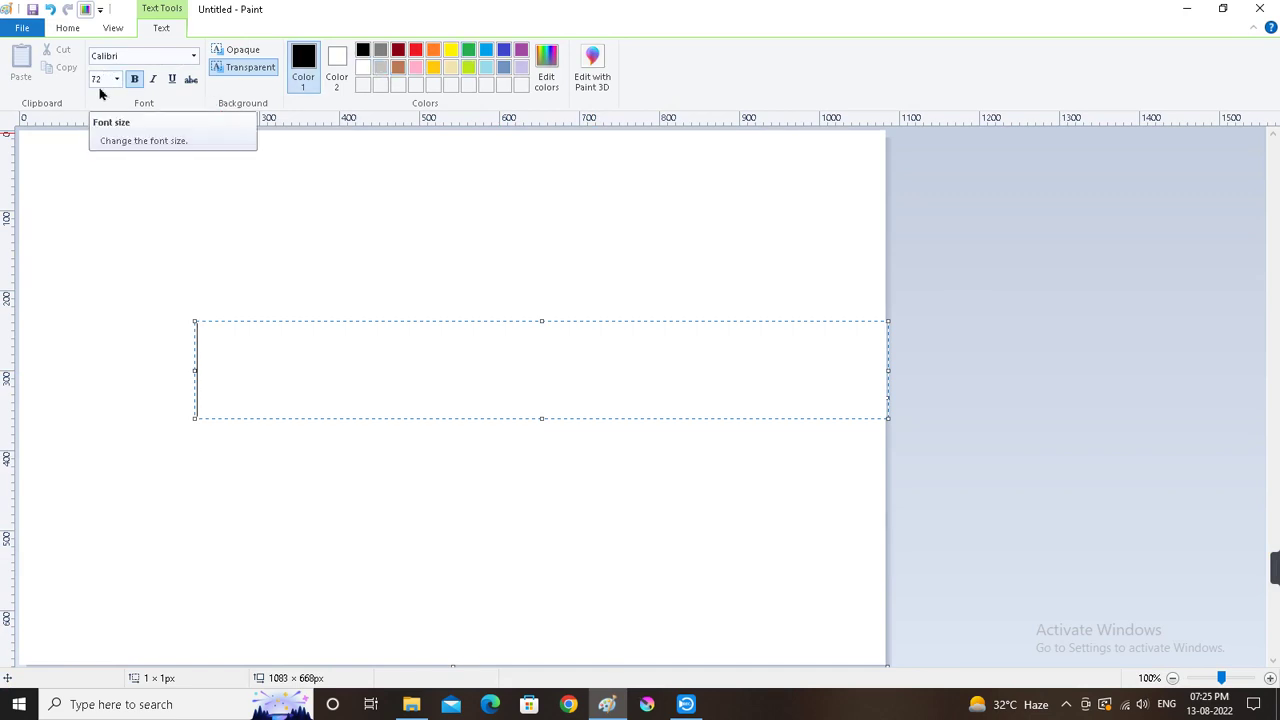
pyautogui.click(434, 52)
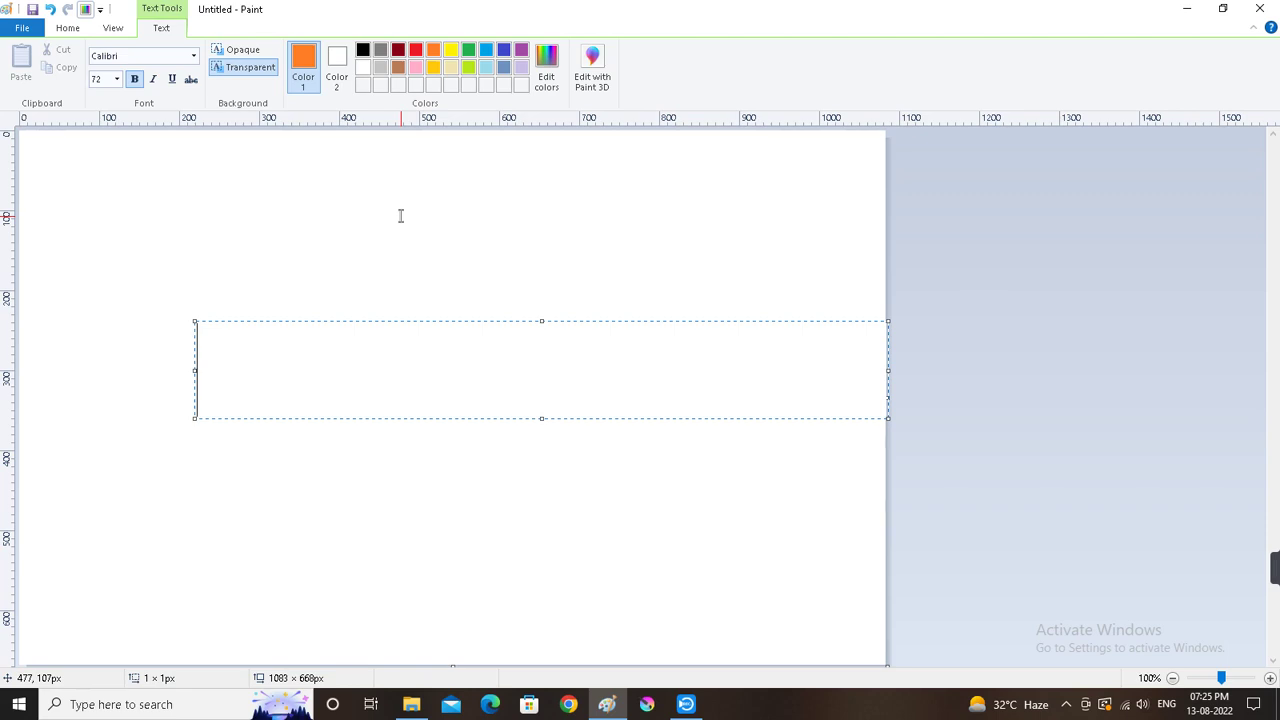
pyautogui.write('me')
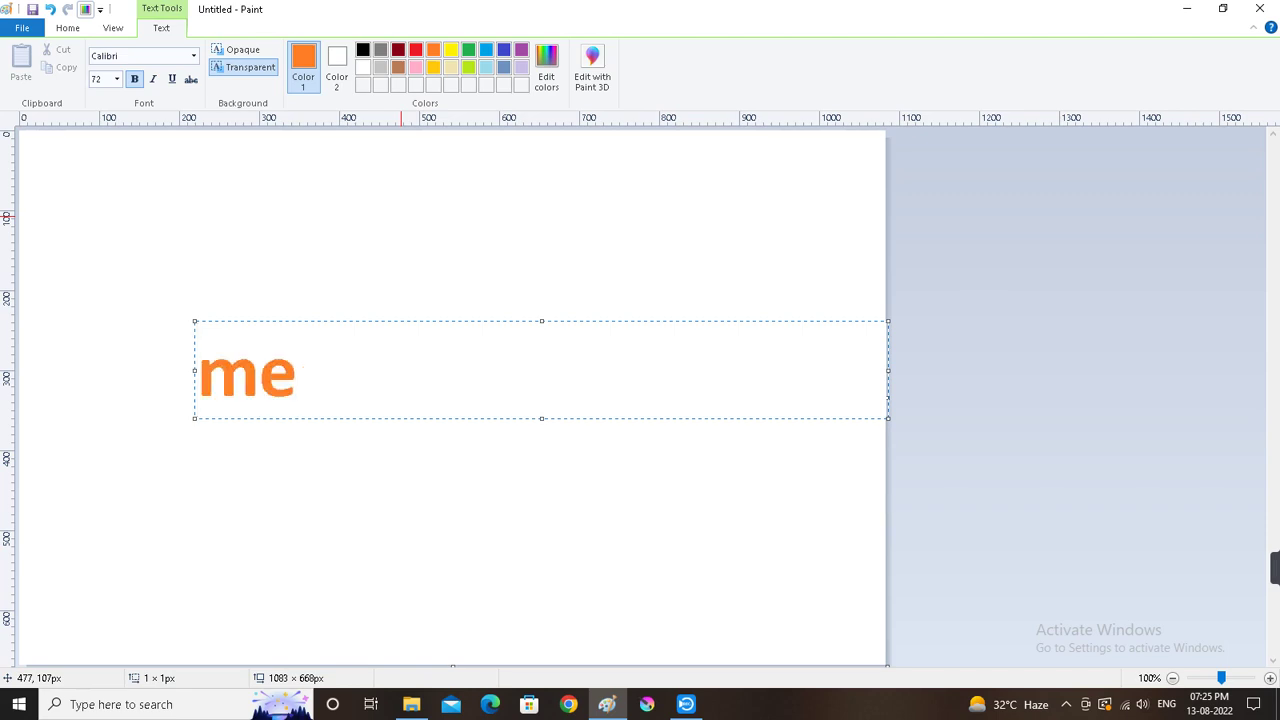
pyautogui.write('ra ')
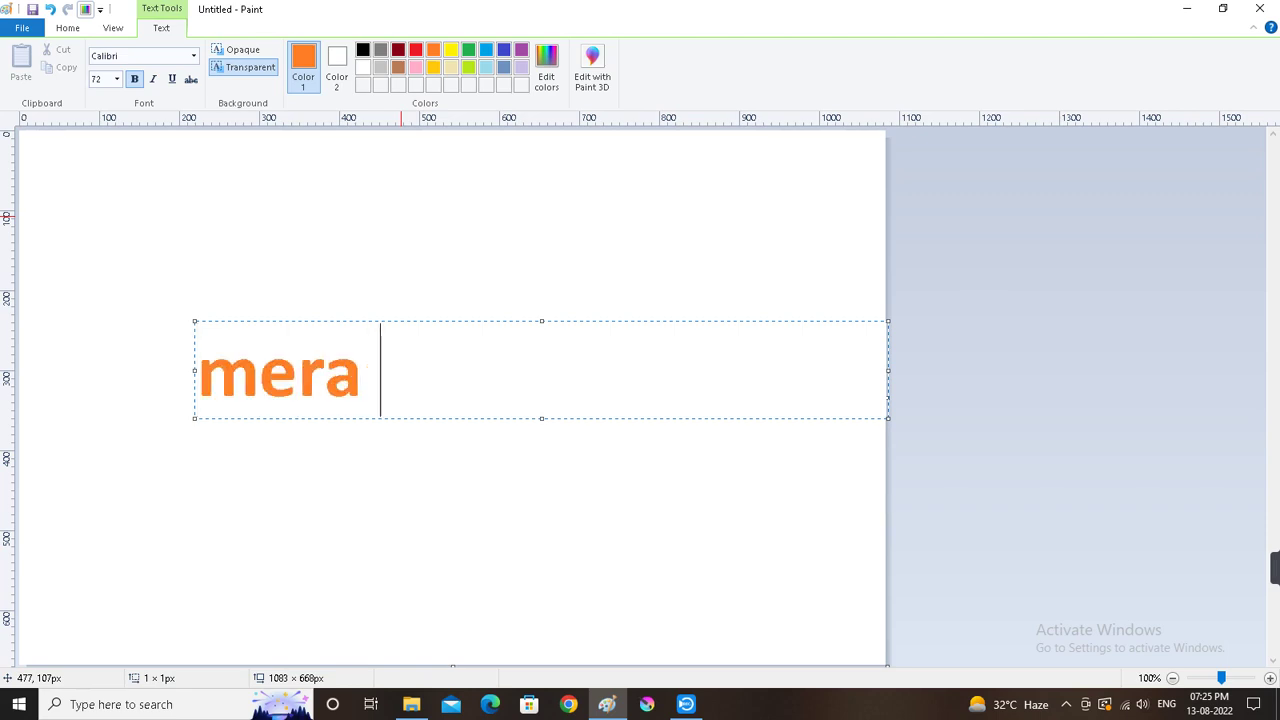
pyautogui.write('bharat')
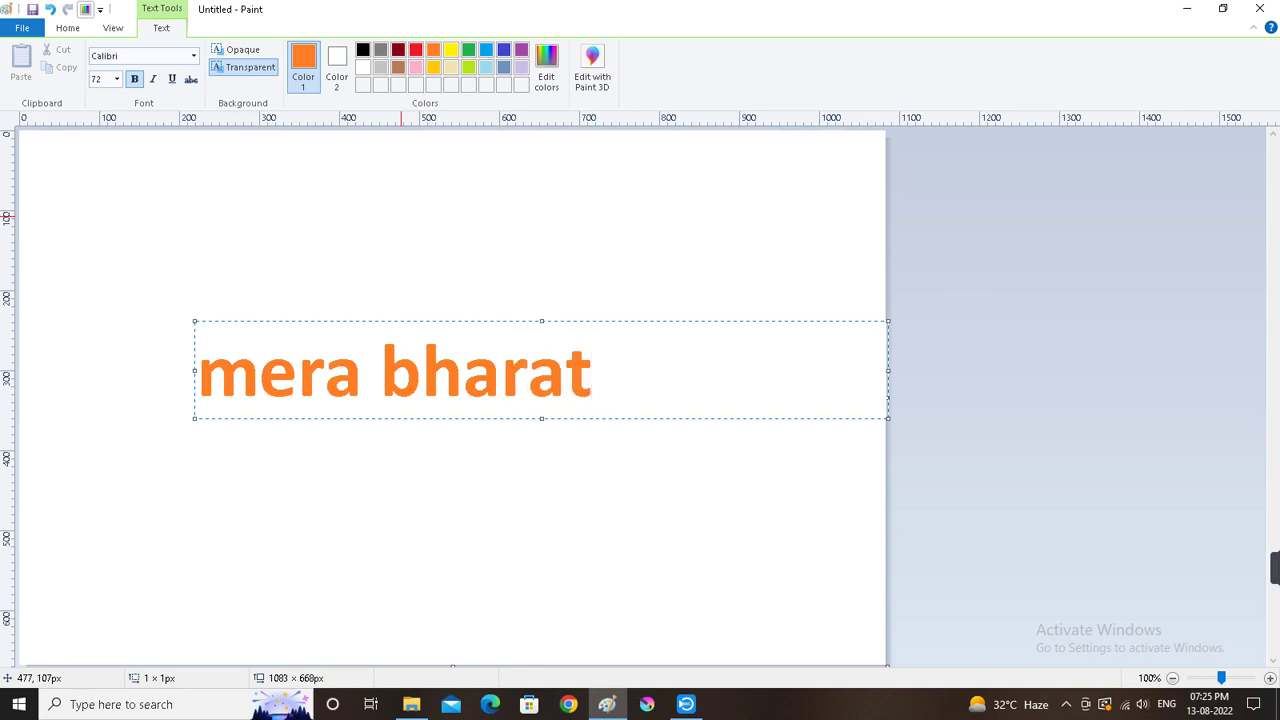
pyautogui.press('BackSpace')
pyautogui.press('BackSpace')
pyautogui.press('BackSpace')
pyautogui.press('BackSpace')
pyautogui.press('BackSpace')
pyautogui.press('BackSpace')
pyautogui.press('BackSpace')
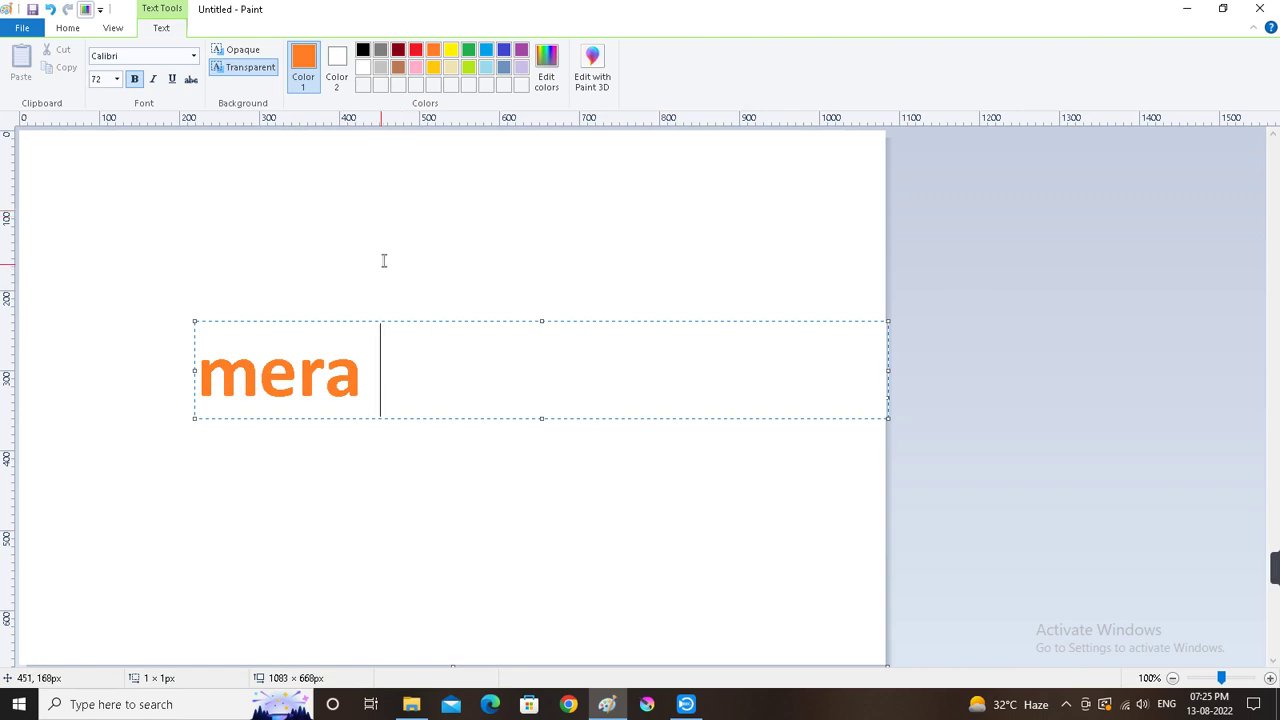
# Step: Set the text colour to light grey (RGB 238, 238, 238) and add "bharat" after "mera"
pyautogui.click(363, 68)
pyautogui.click(545, 80)
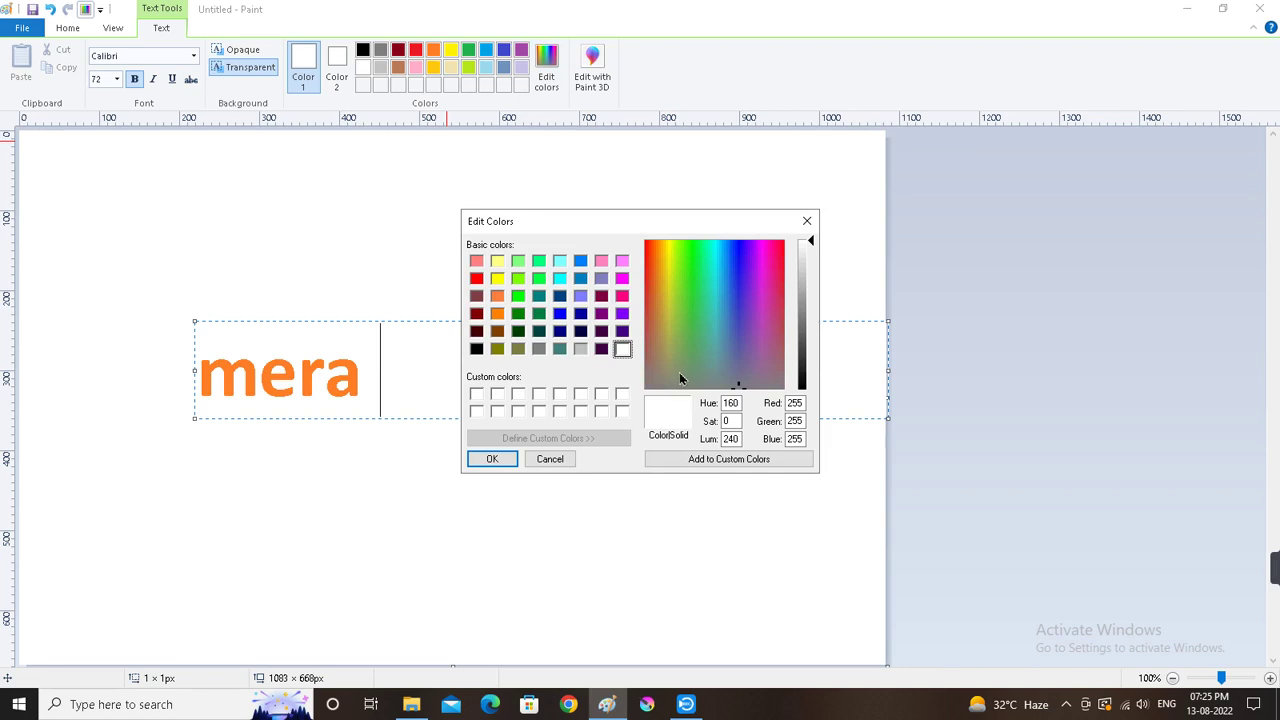
pyautogui.moveTo(803, 265); pyautogui.dragTo(810, 256)
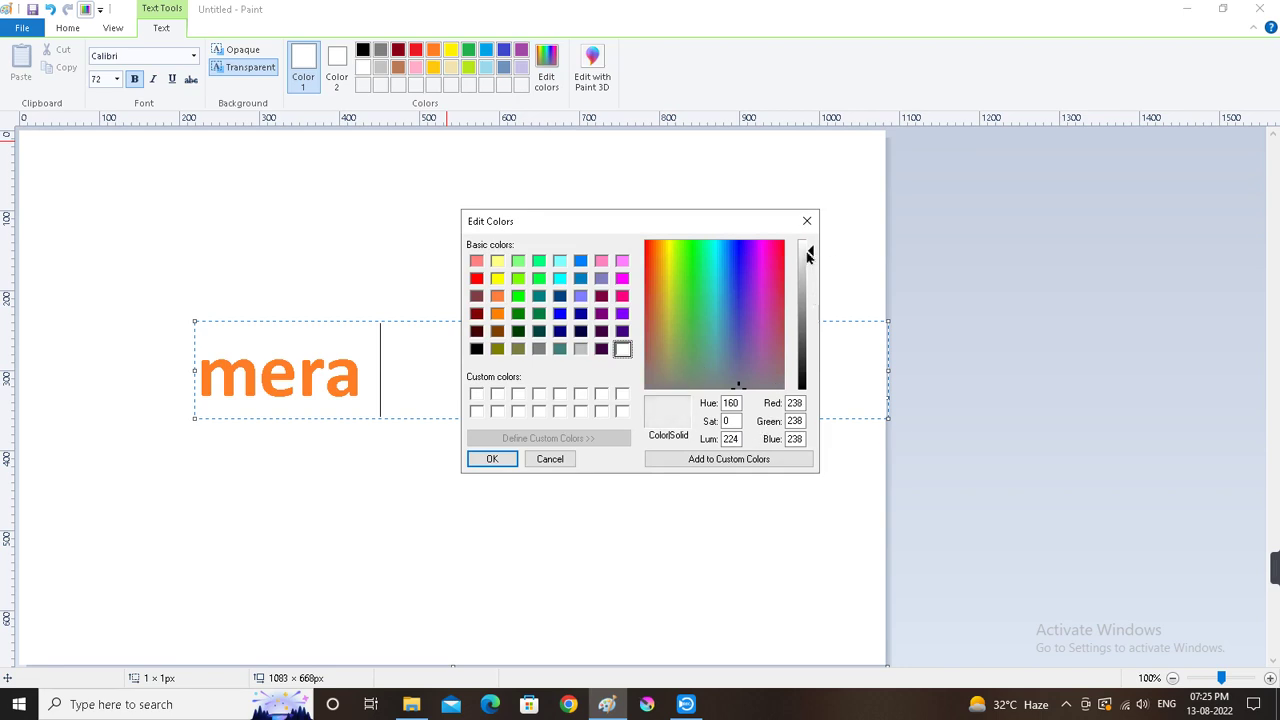
pyautogui.click(493, 460)
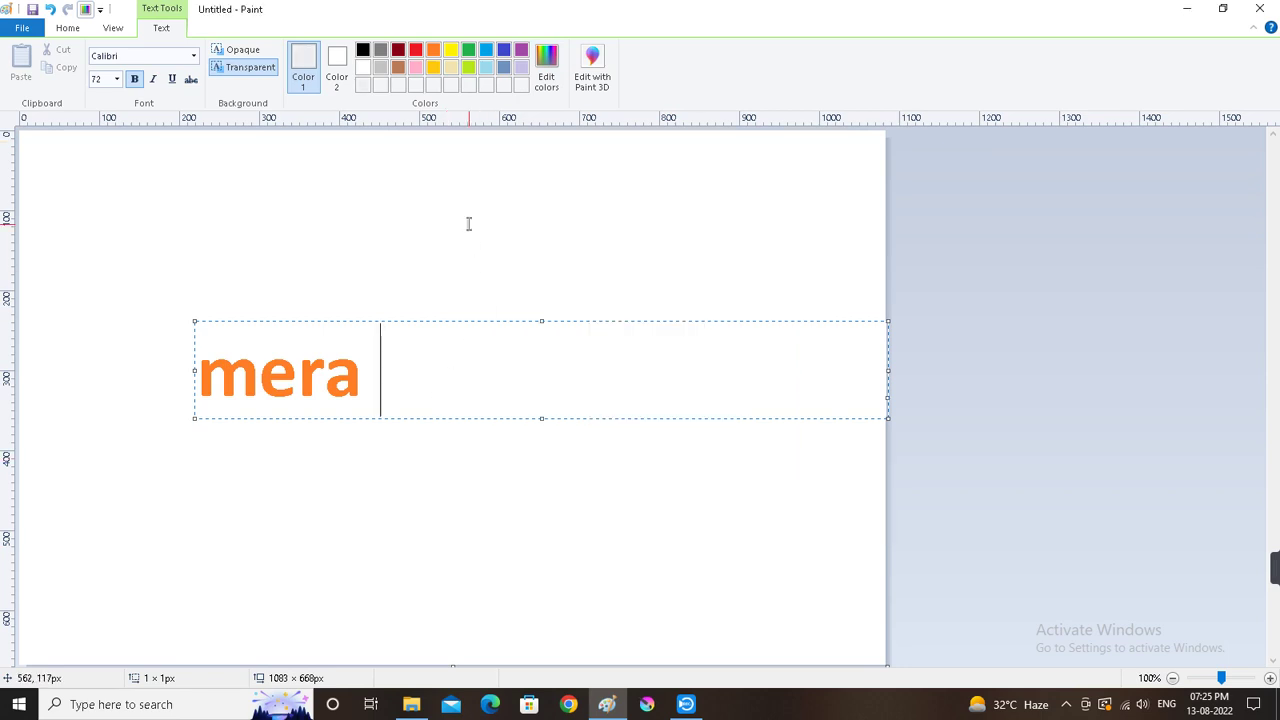
pyautogui.write('bhara')
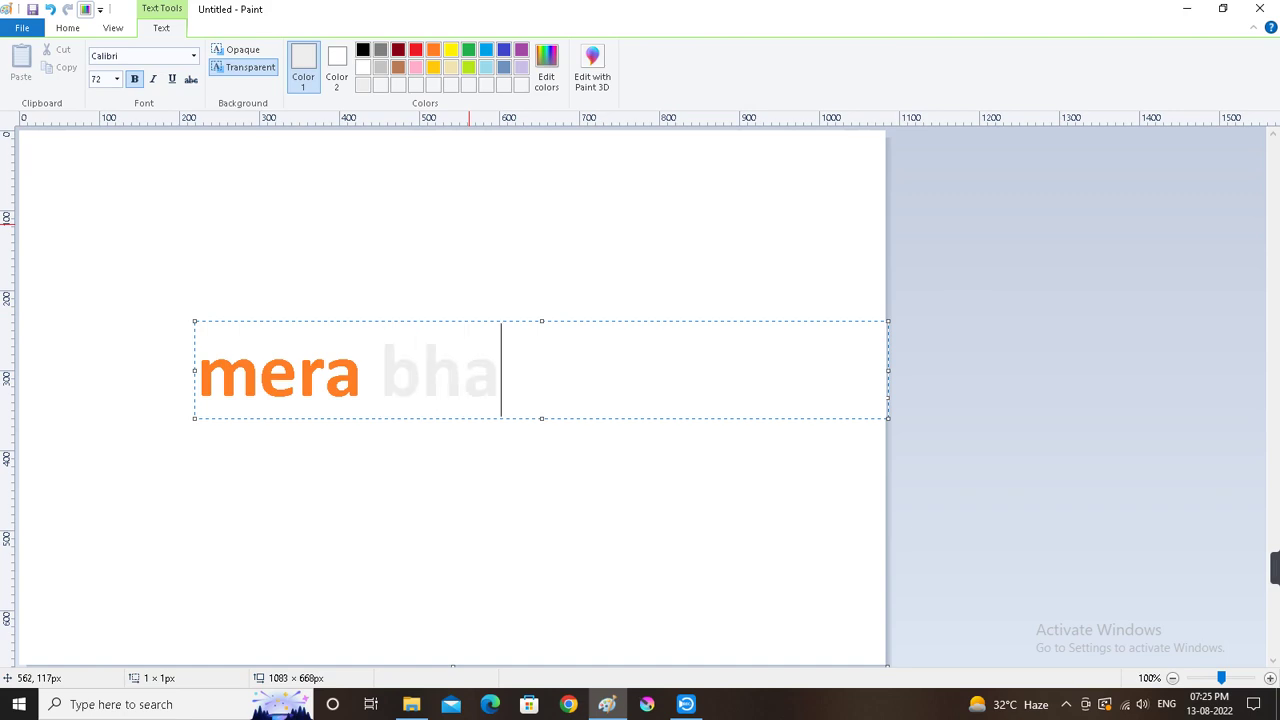
pyautogui.write('t')
# Step: Add "mahan" in green at the end of the text line and commit the text to the canvas
pyautogui.click(468, 49)
pyautogui.write('m')
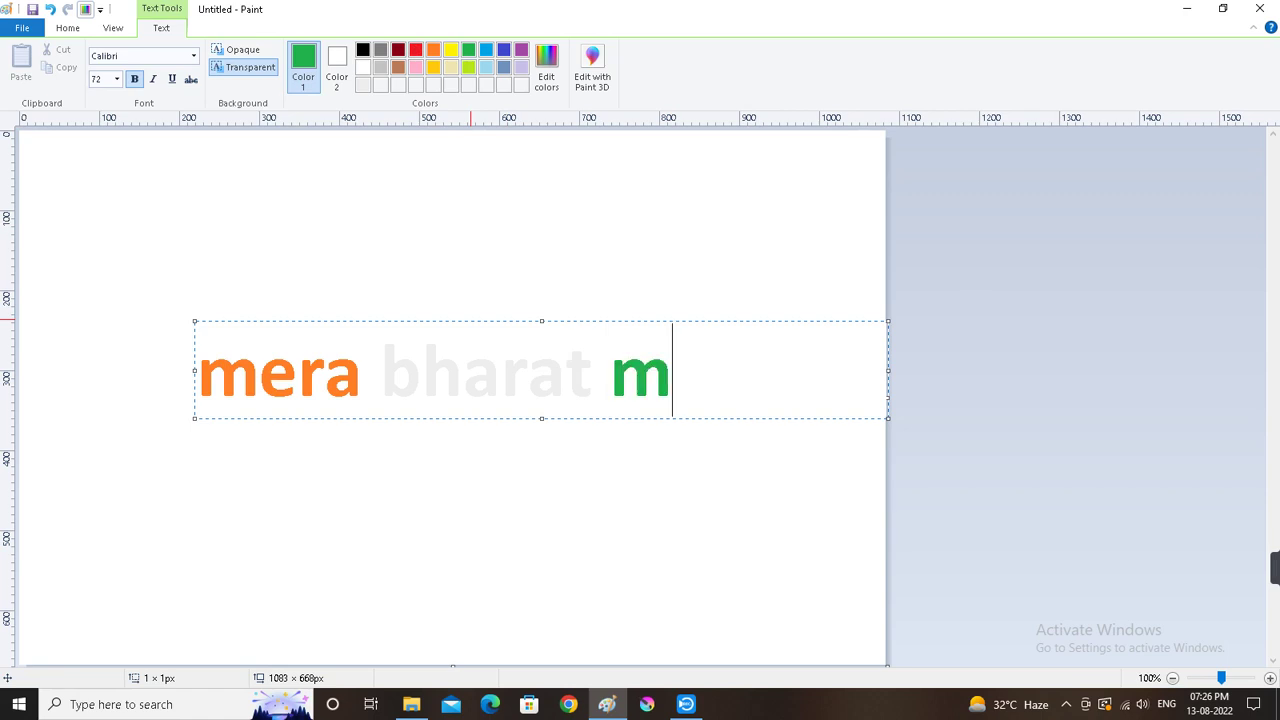
pyautogui.write('ahan')
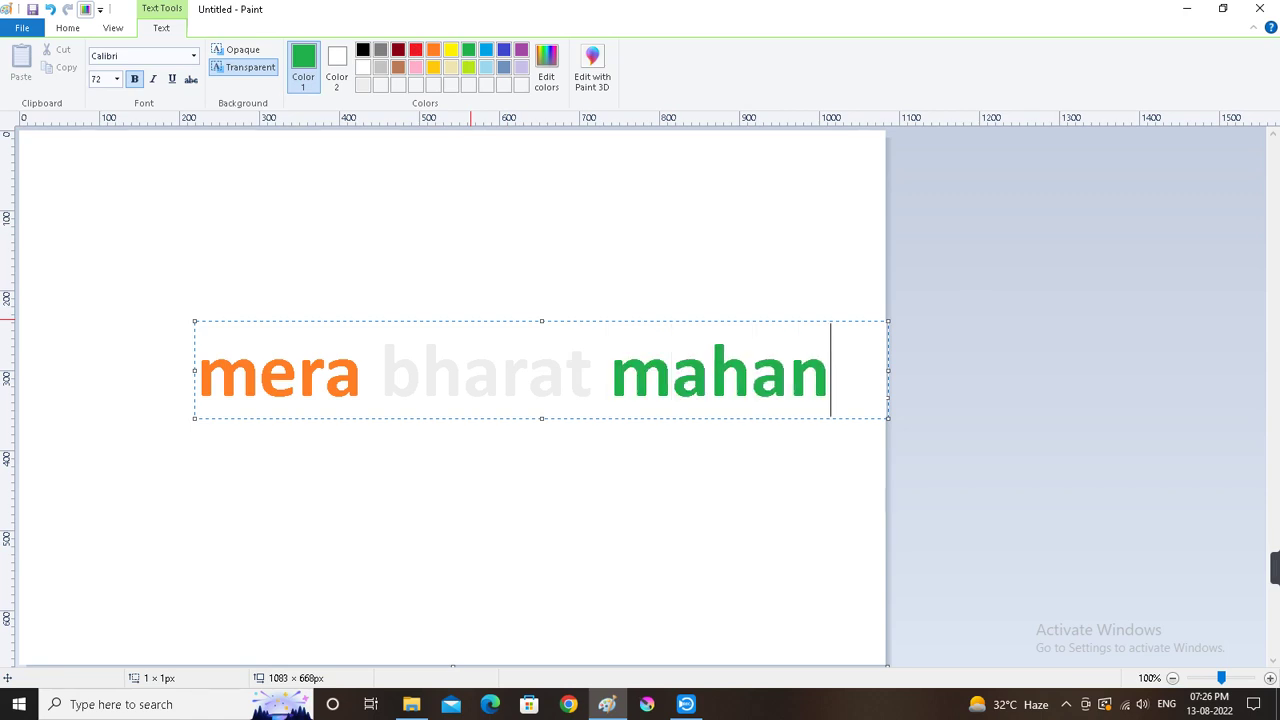
pyautogui.click(578, 318)
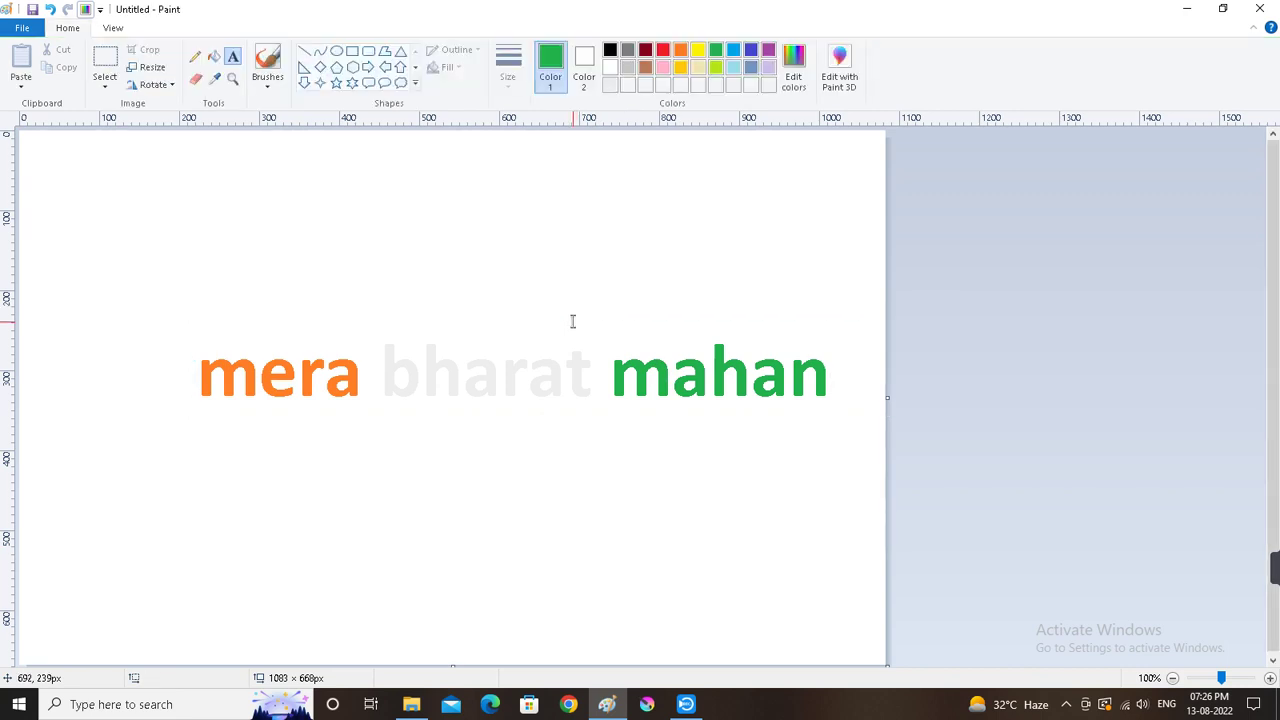
# Step: Select the whole "mera bharat mahan" line and move it left so it sits centred on the canvas
pyautogui.click(105, 62)
pyautogui.moveTo(155, 302); pyautogui.dragTo(871, 451)
pyautogui.moveTo(836, 396); pyautogui.dragTo(777, 403)
pyautogui.click(946, 279)
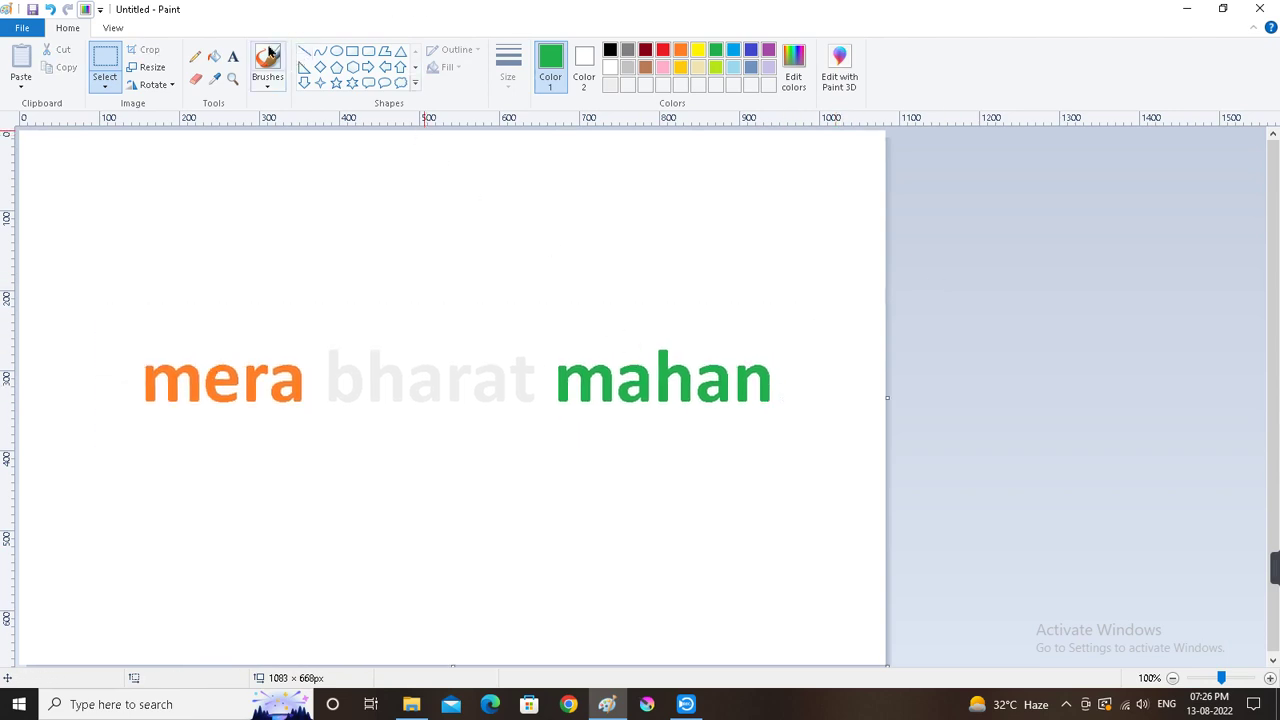
# Step: Set up the Eraser to paint orange by making Color 1 and Color 2 orange, with a tip about 50 px wide
pyautogui.click(196, 79)
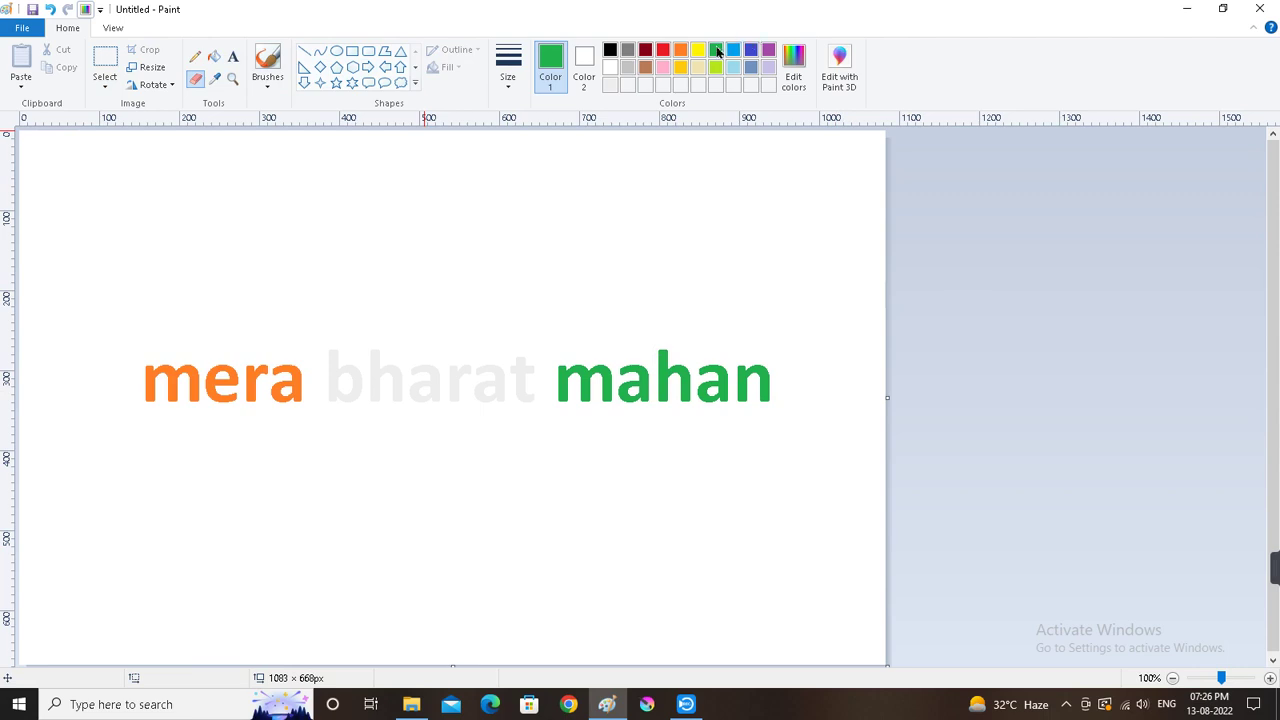
pyautogui.click(678, 53)
pyautogui.click(584, 72)
pyautogui.click(680, 55)
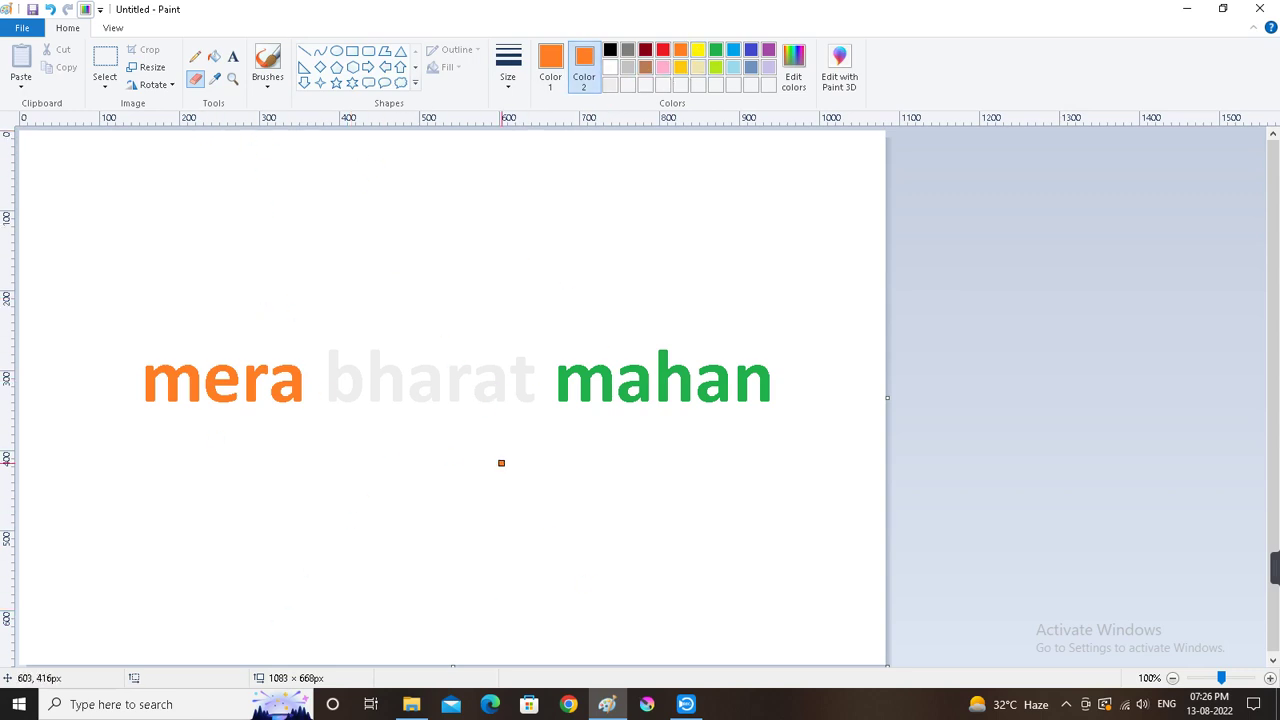
pyautogui.hotkey('ctrl', '+')
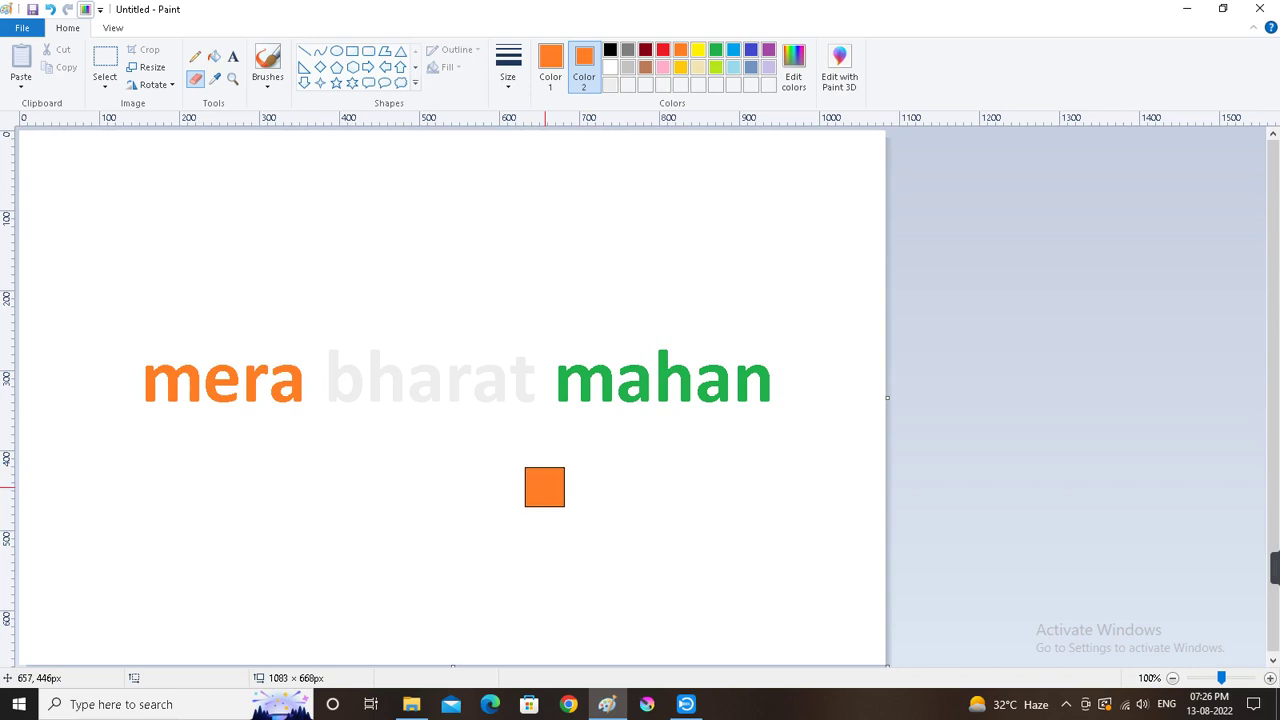
pyautogui.moveTo(544, 487)
pyautogui.mouseDown()
pyautogui.moveTo(541, 500)
pyautogui.moveTo(588, 468)
pyautogui.mouseUp()
pyautogui.hotkey('ctrl', 'z')
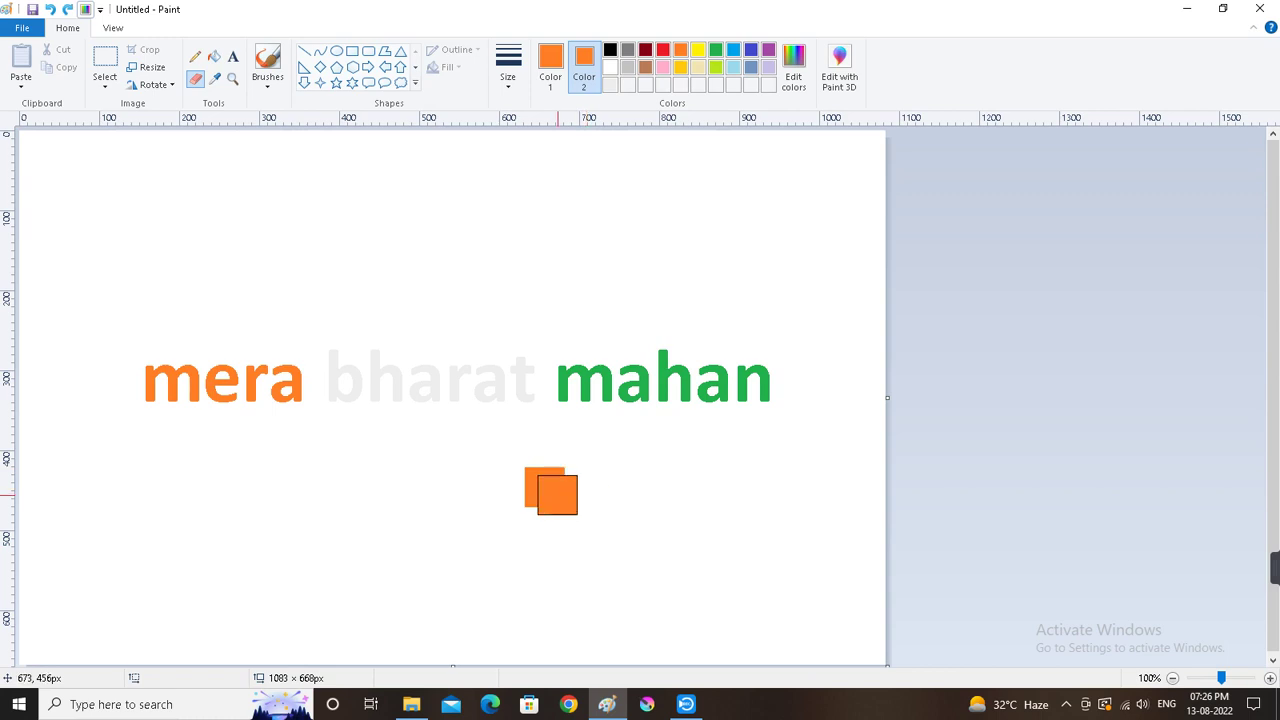
pyautogui.hotkey('ctrl', 'z')
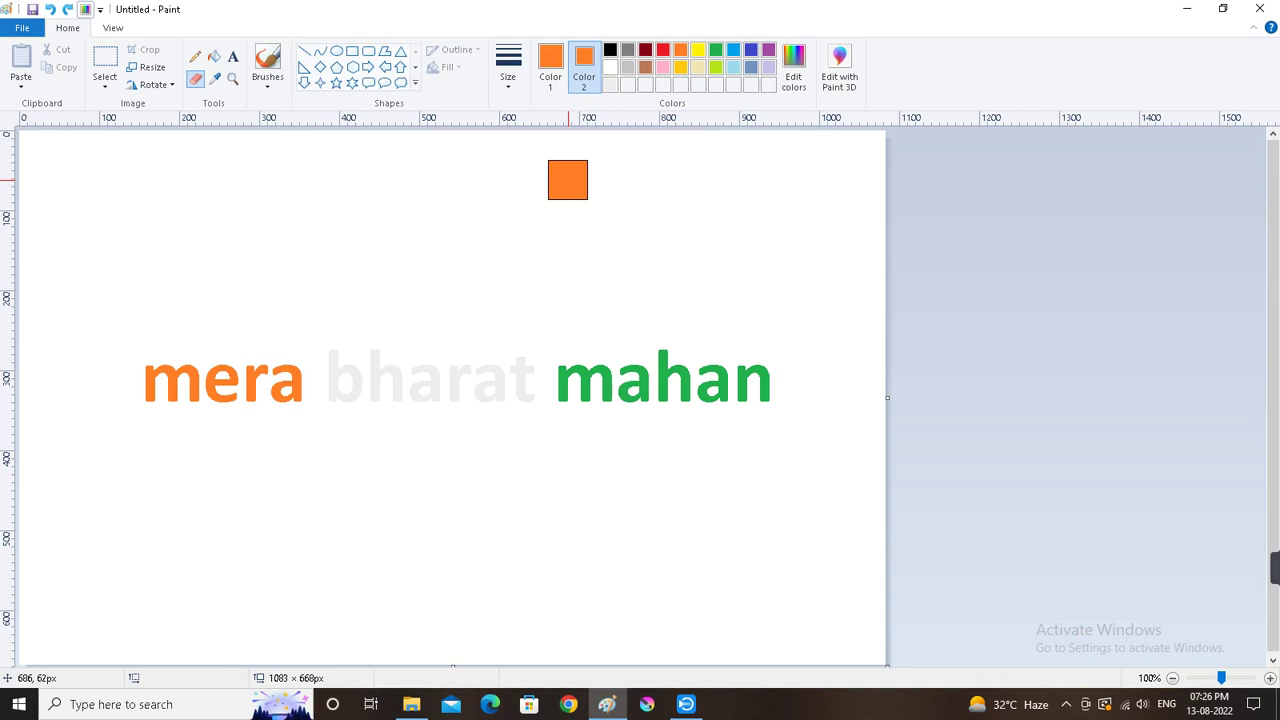
# Step: Paint an orange horizontal bar about 315 px long in the canvas's upper right and a matching green bar below it, leaving a white gap
pyautogui.moveTo(568, 180); pyautogui.dragTo(779, 180)
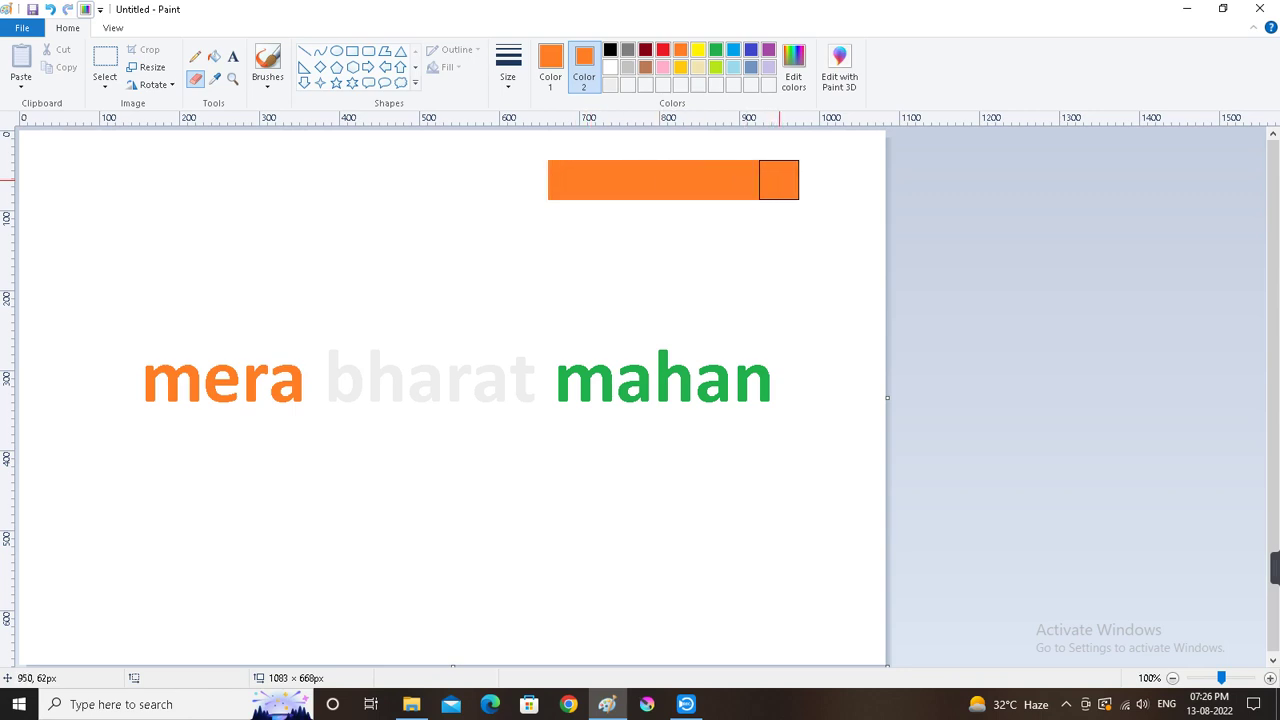
pyautogui.click(715, 49)
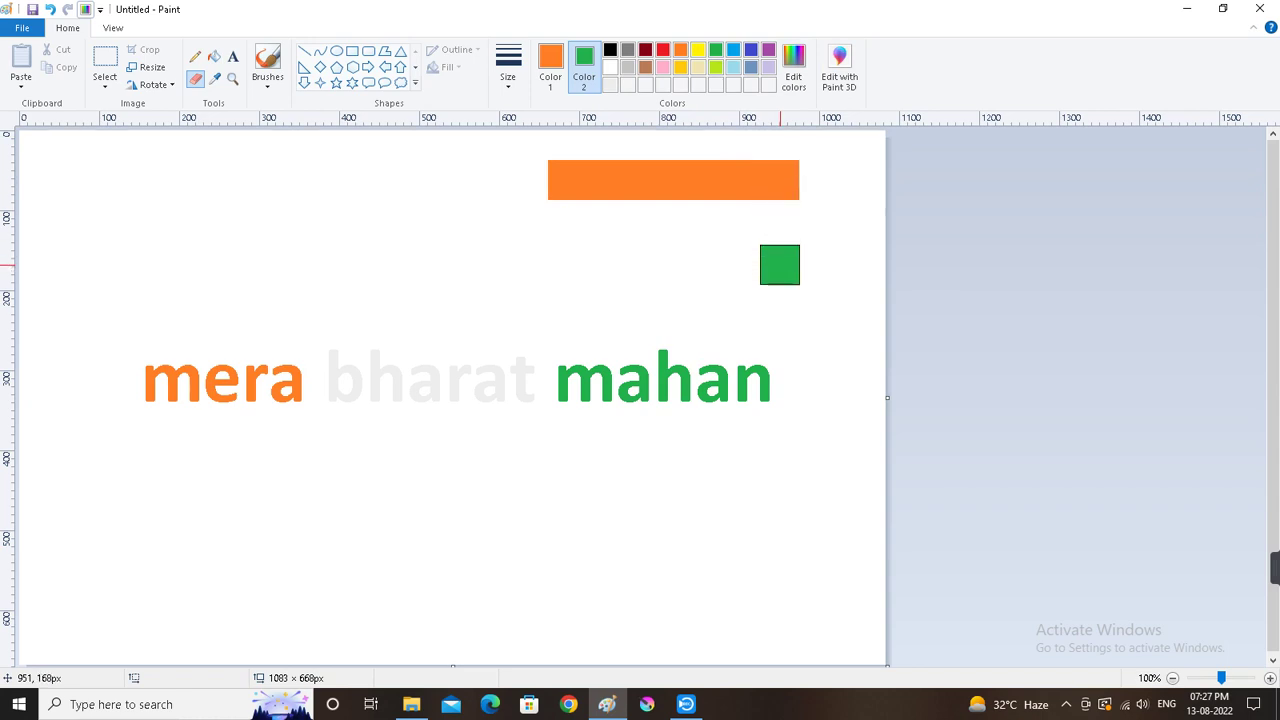
pyautogui.moveTo(781, 264); pyautogui.dragTo(571, 264)
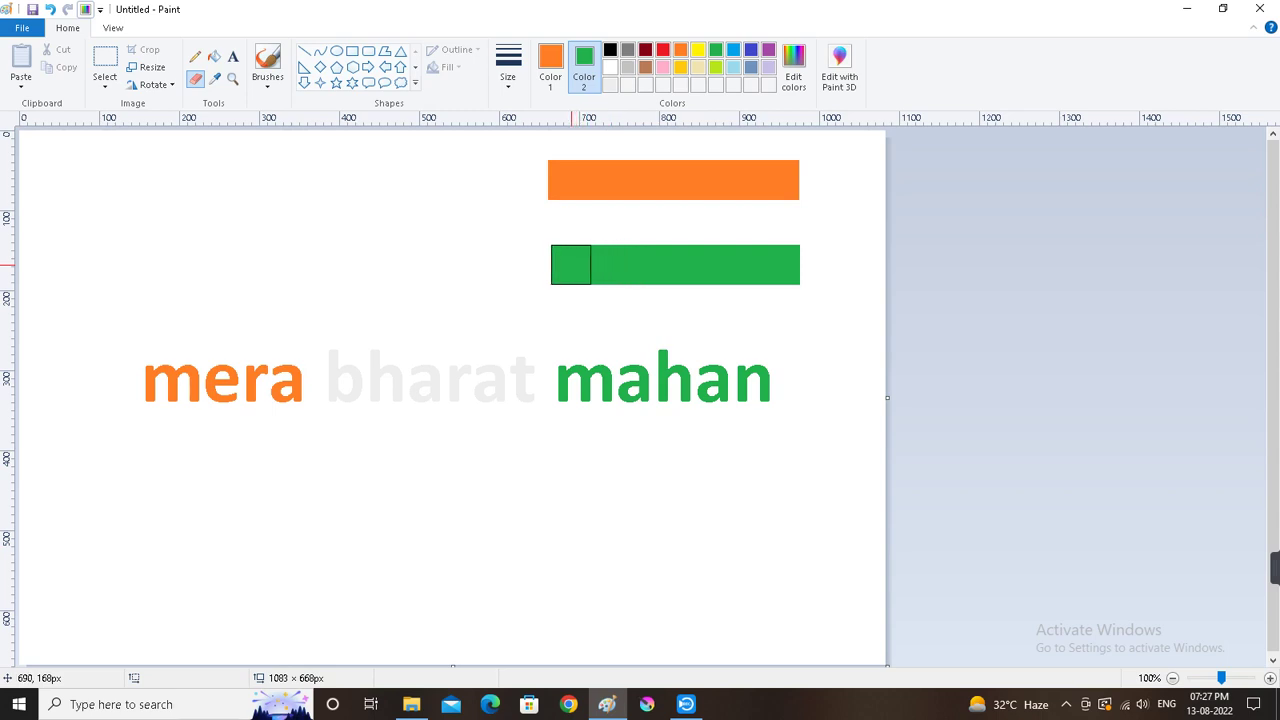
# Step: Copy the orange and green bars and place the duplicate in the lower-left corner of the canvas
pyautogui.click(105, 62)
pyautogui.moveTo(510, 143); pyautogui.dragTo(903, 335)
pyautogui.rightClick(826, 276)
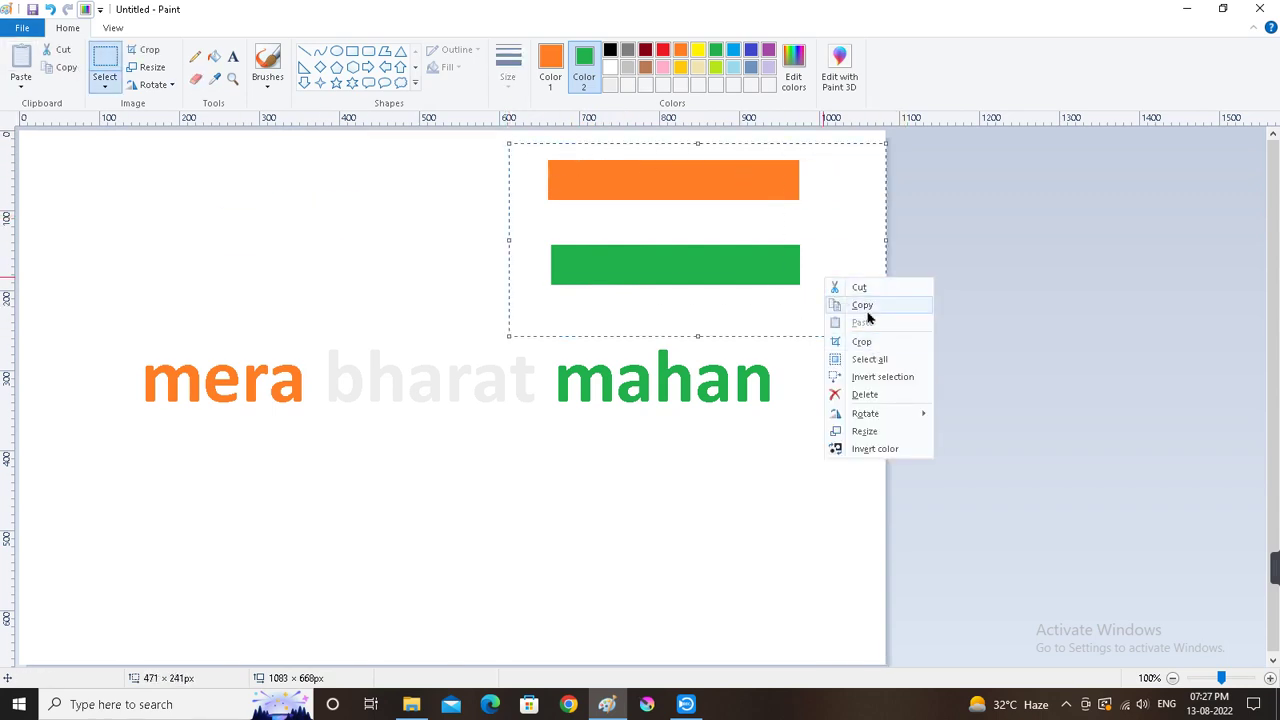
pyautogui.click(860, 305)
pyautogui.click(21, 62)
pyautogui.moveTo(124, 236); pyautogui.dragTo(100, 566)
pyautogui.click(178, 245)
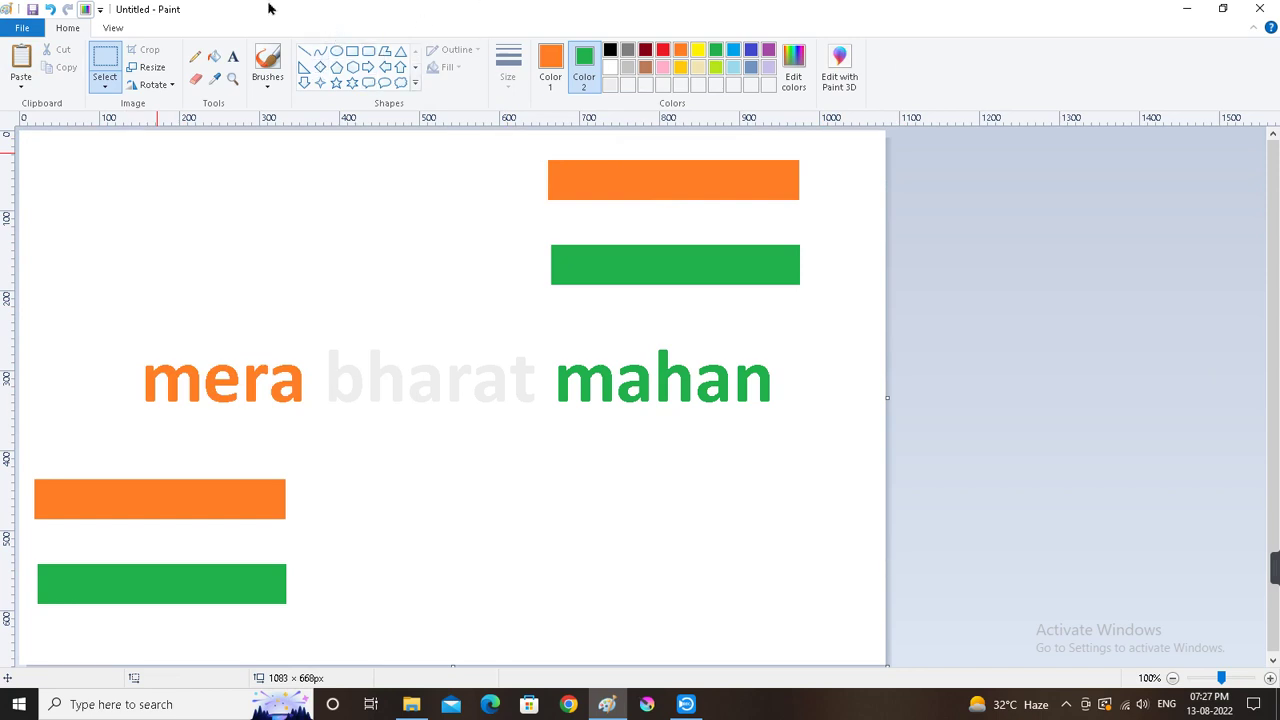
# Step: Draw a 238 × 238 px circle in the canvas's upper-left corner with the thickest outline
pyautogui.click(337, 51)
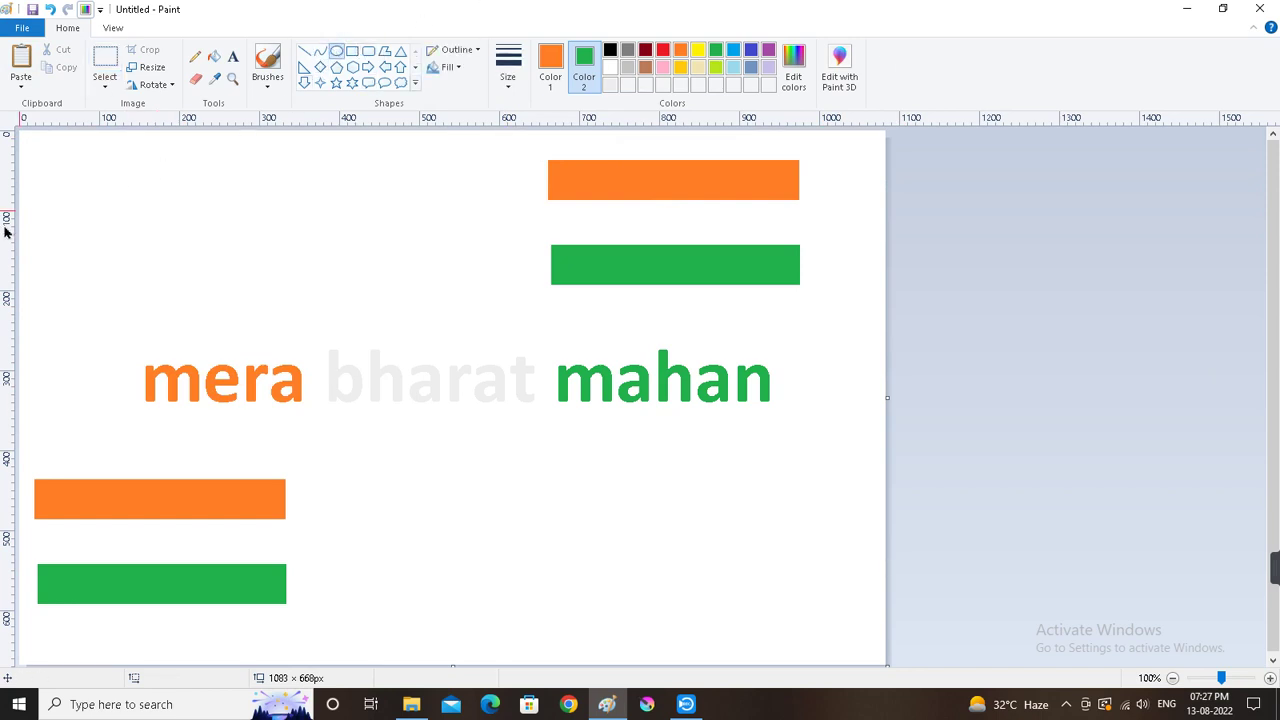
pyautogui.moveTo(18, 144); pyautogui.dragTo(221, 334)
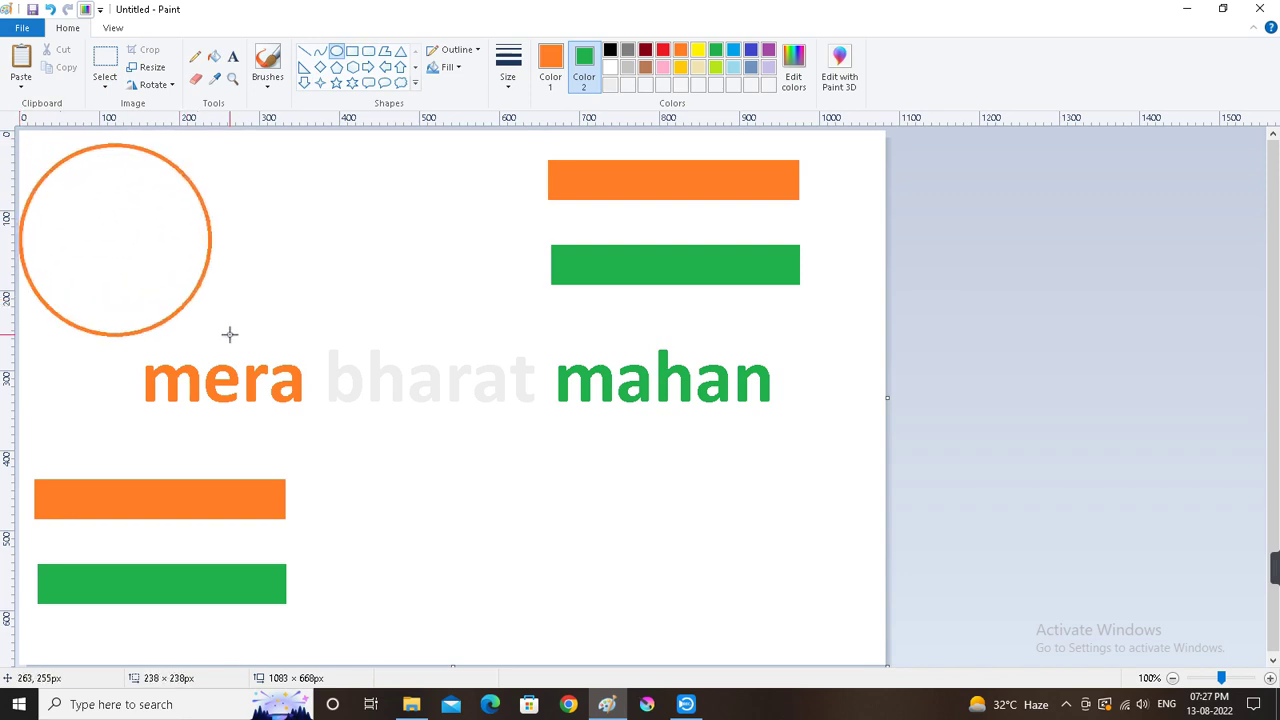
pyautogui.click(510, 72)
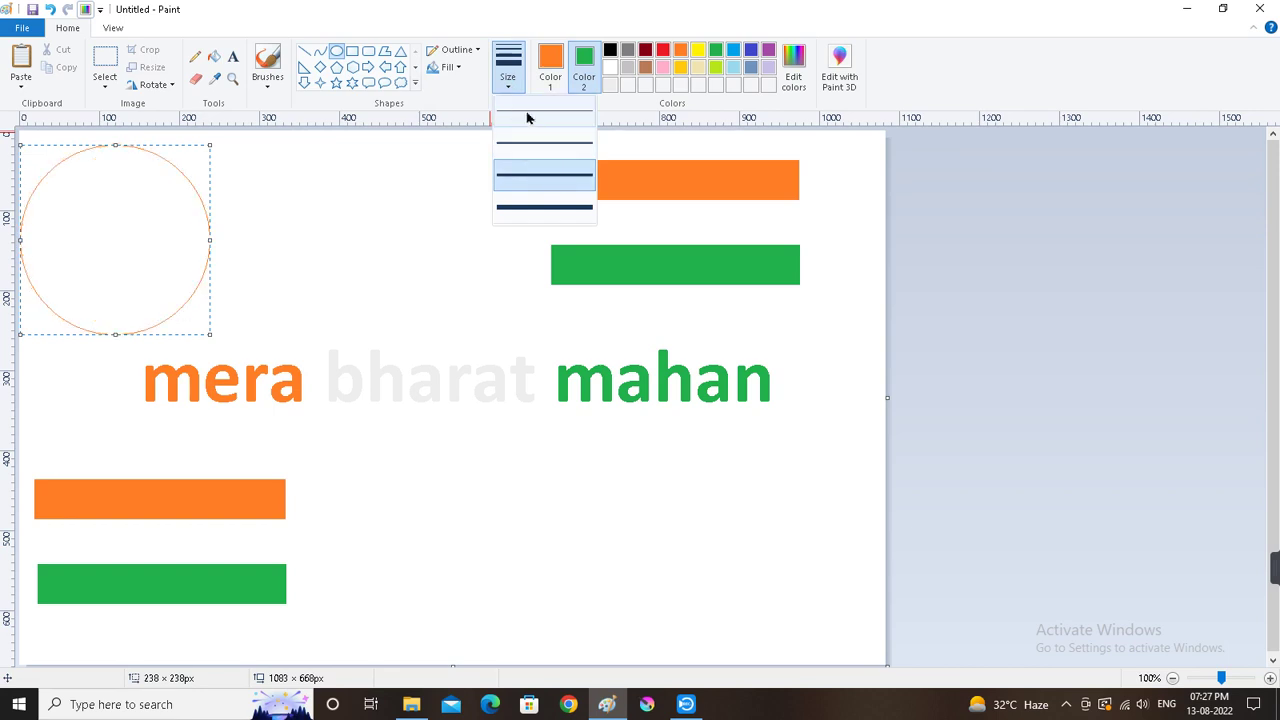
pyautogui.click(565, 210)
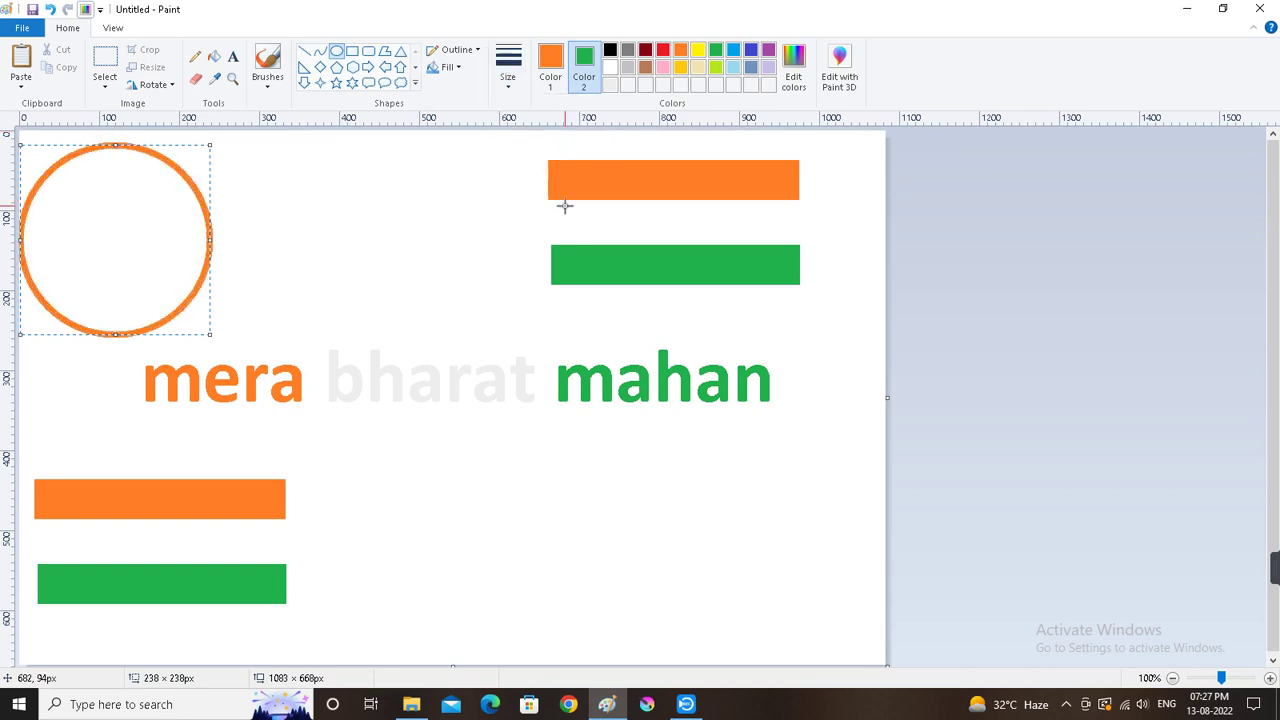
# Step: Make the circle's outline black with Color 2 white, and shift it partly off the canvas's left edge, leaving an arc
pyautogui.click(549, 68)
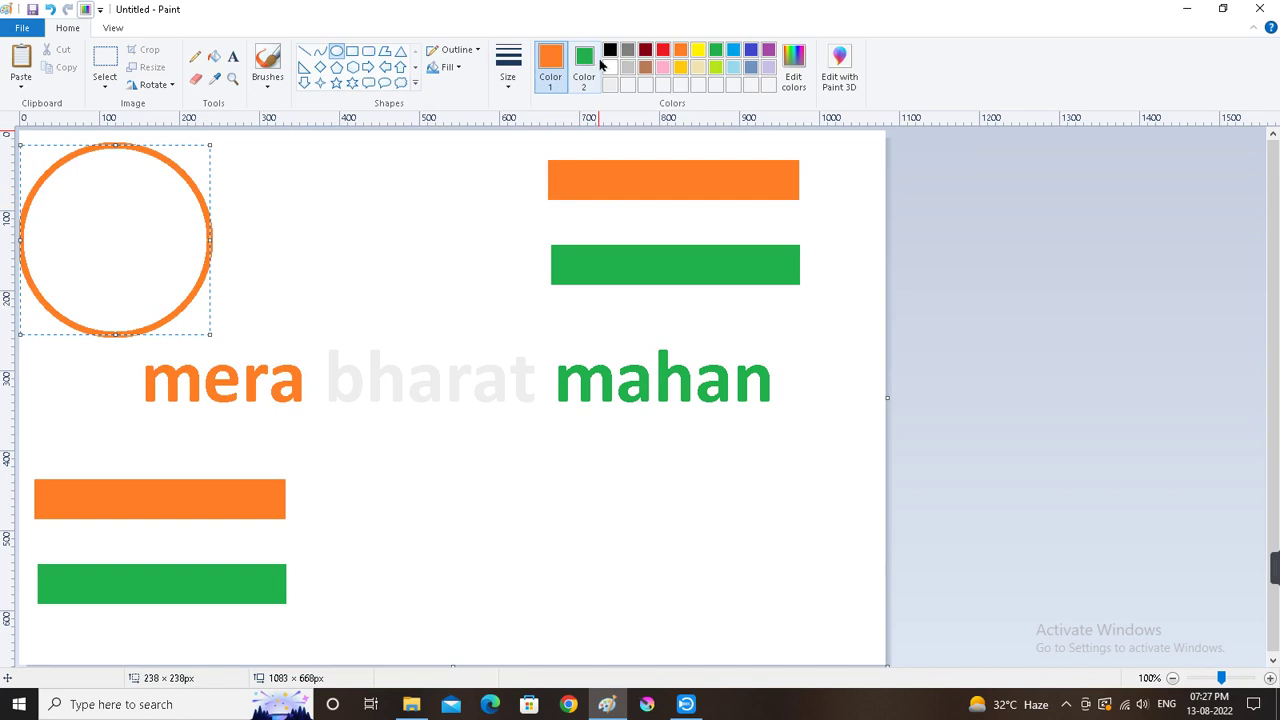
pyautogui.click(610, 50)
pyautogui.click(584, 70)
pyautogui.click(610, 67)
pyautogui.moveTo(185, 262); pyautogui.dragTo(68, 272)
pyautogui.click(189, 257)
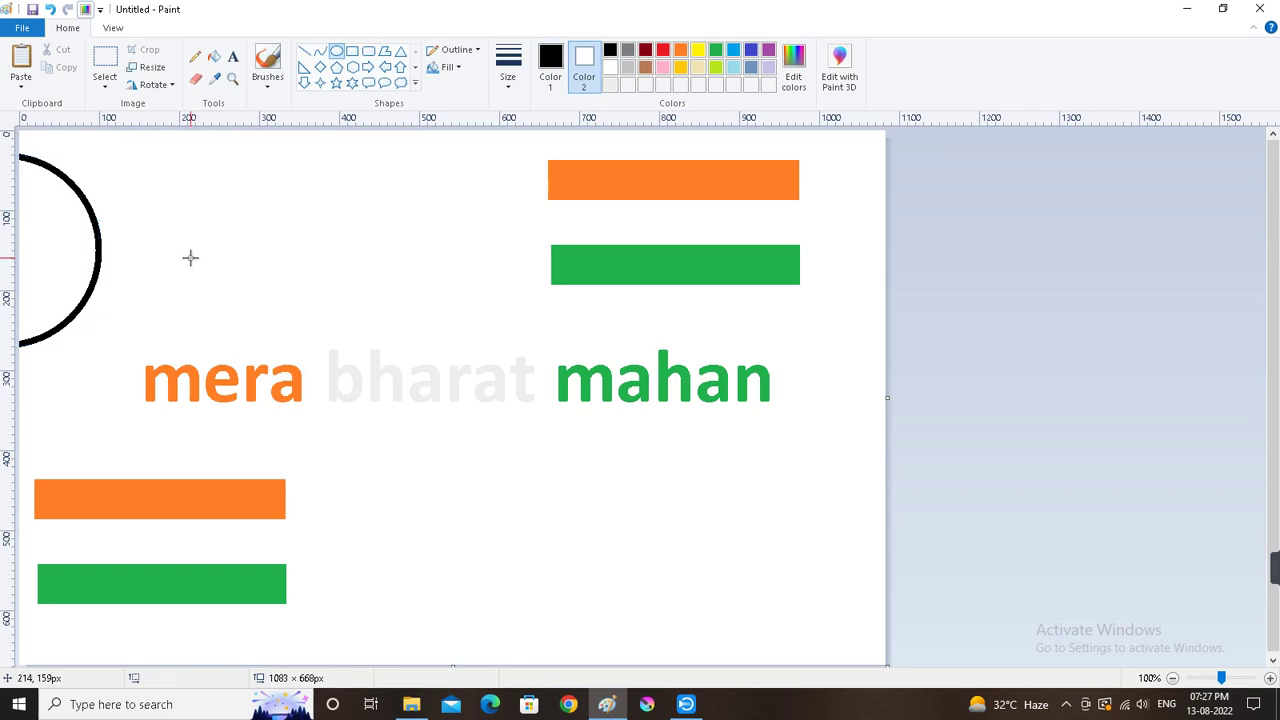
# Step: Fill the arc's outline with indigo, then reset Color 2 to white and make Color 1 active
pyautogui.click(213, 57)
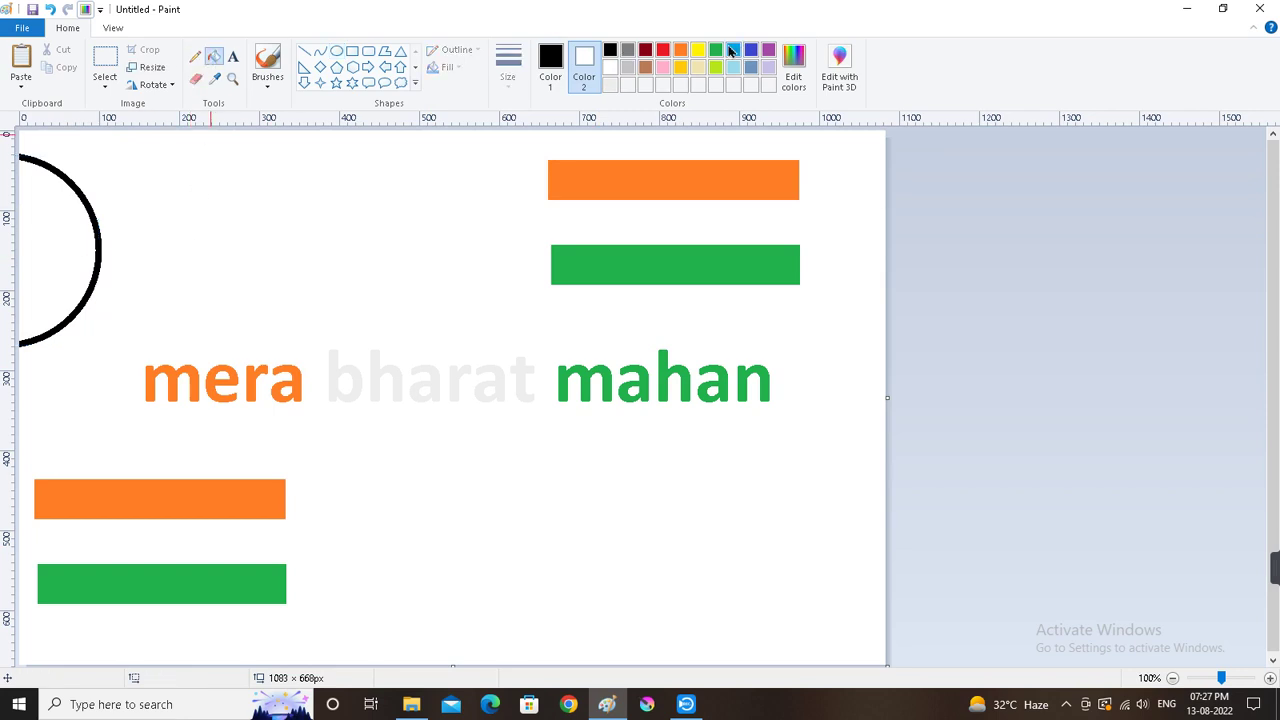
pyautogui.click(752, 52)
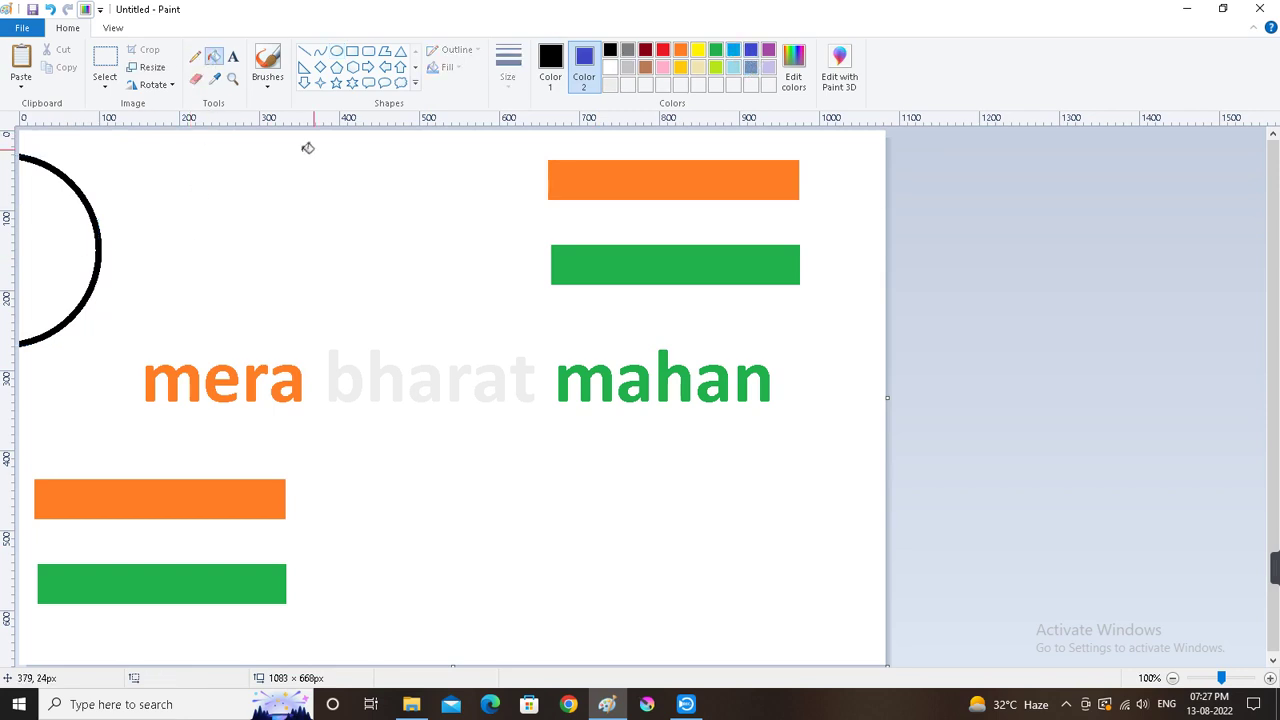
pyautogui.rightClick(103, 228)
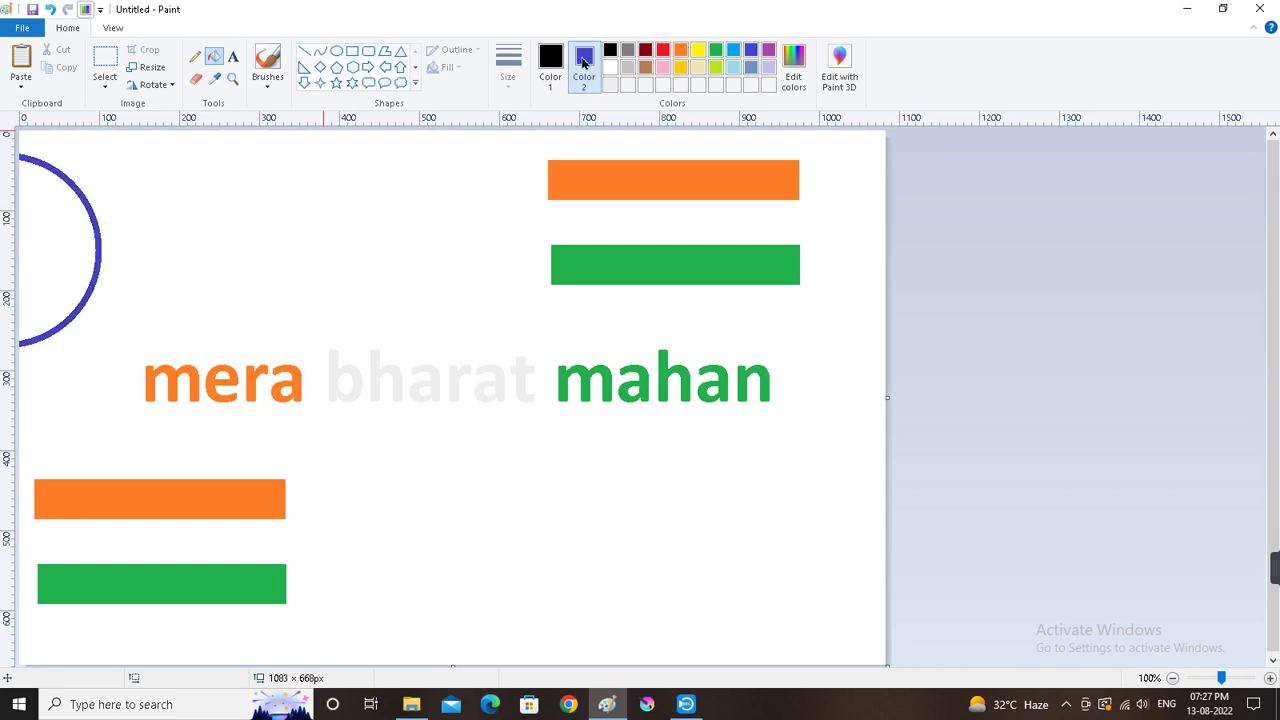
pyautogui.click(610, 67)
pyautogui.click(550, 66)
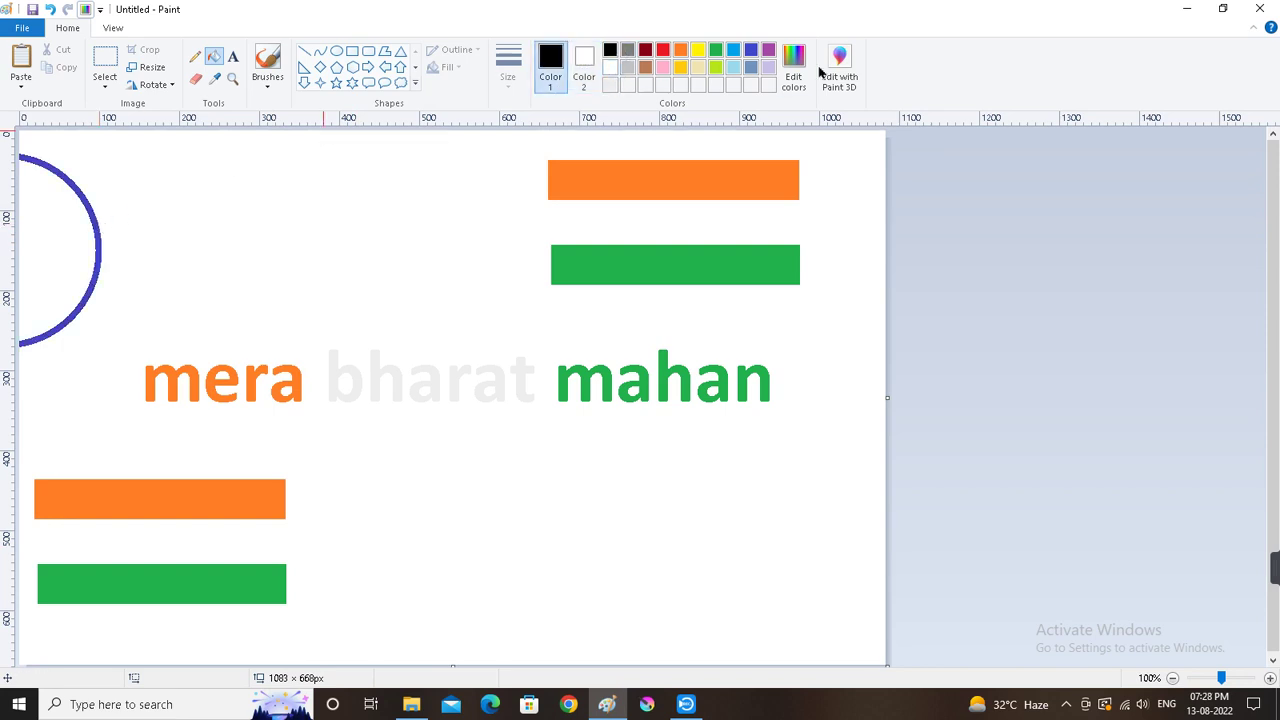
# Step: Draw a 28 × 28 px indigo circle inside the wheel's arc, near the canvas's left edge
pyautogui.click(749, 51)
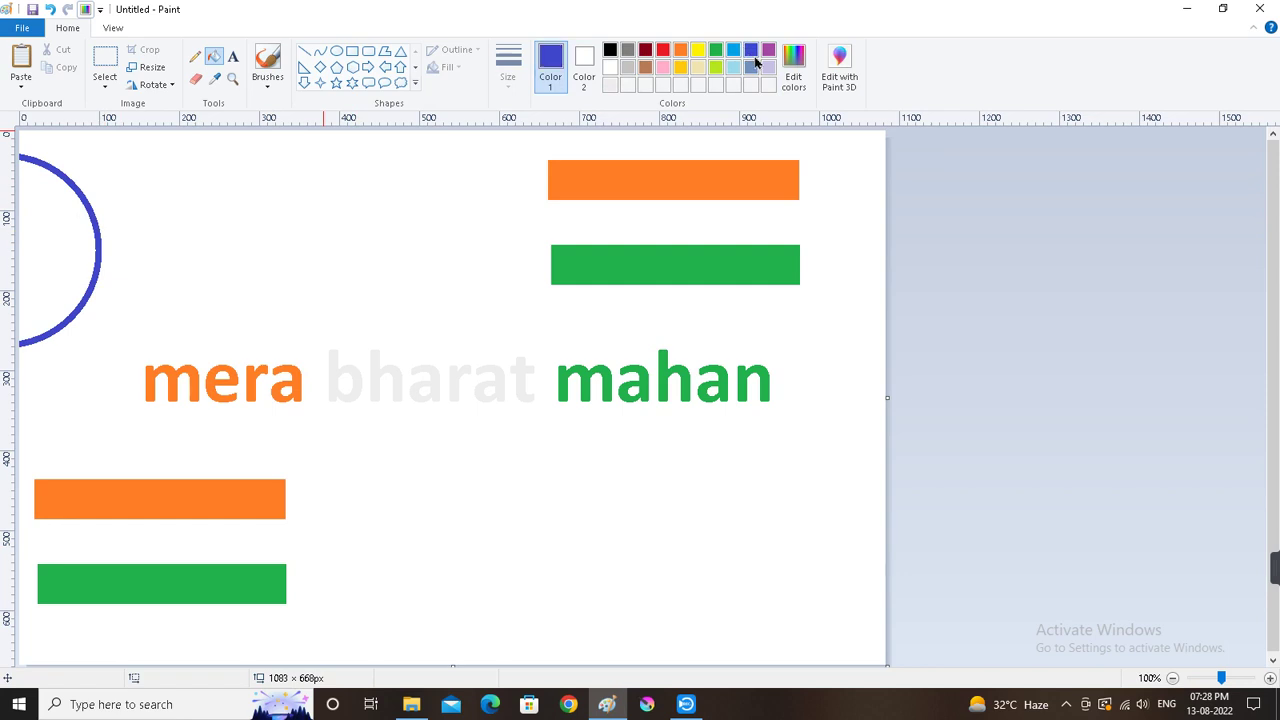
pyautogui.click(337, 51)
pyautogui.moveTo(27, 231); pyautogui.dragTo(56, 260)
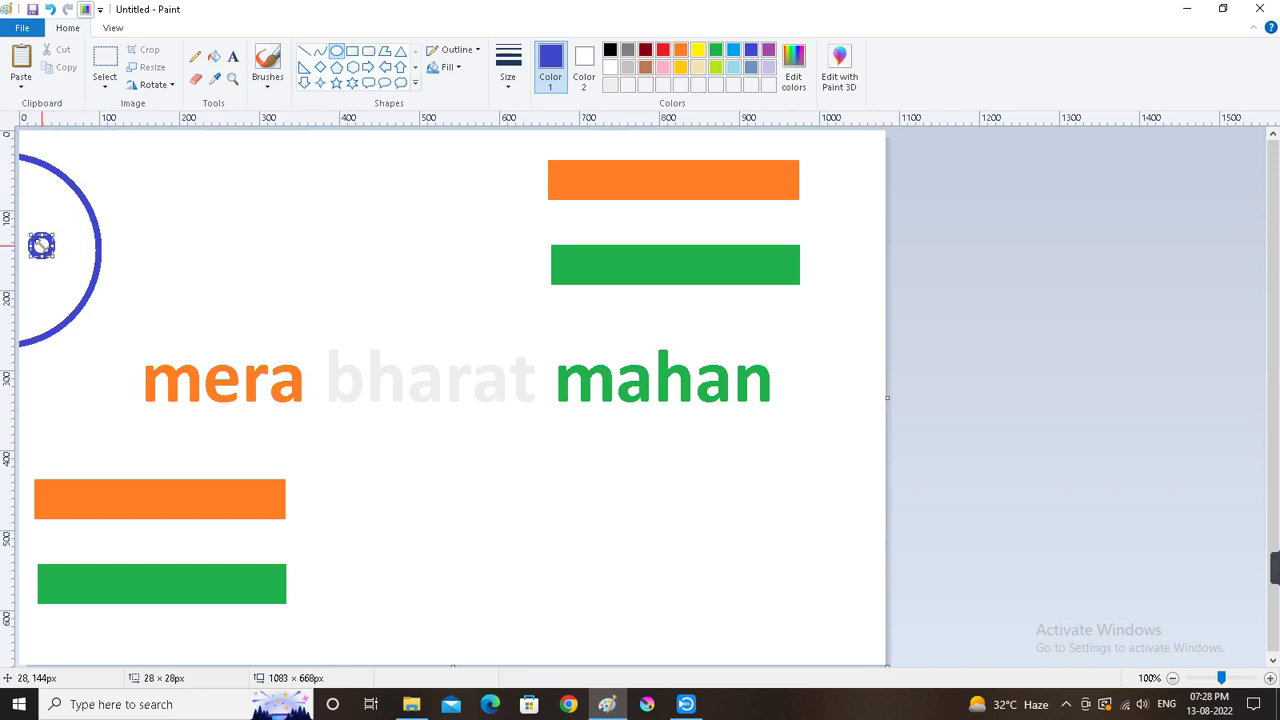
# Step: Shift the small circle partly off the canvas's left edge to the wheel's centre as a hub, and fill it with indigo
pyautogui.press('Left')
pyautogui.press('Left')
pyautogui.press('Left')
pyautogui.press('Left')
pyautogui.press('Left')
pyautogui.press('Left')
pyautogui.press('Left')
pyautogui.press('Left')
pyautogui.press('Left')
pyautogui.press('Left')
pyautogui.press('Left')
pyautogui.press('Left')
pyautogui.press('Left')
pyautogui.press('Left')
pyautogui.press('Down')
pyautogui.press('Down')
pyautogui.press('Down')
pyautogui.press('Down')
pyautogui.press('Down')
pyautogui.press('Down')
pyautogui.press('Down')
pyautogui.press('Down')
pyautogui.press('Down')
pyautogui.press('Down')
pyautogui.press('Down')
pyautogui.press('Down')
pyautogui.press('Down')
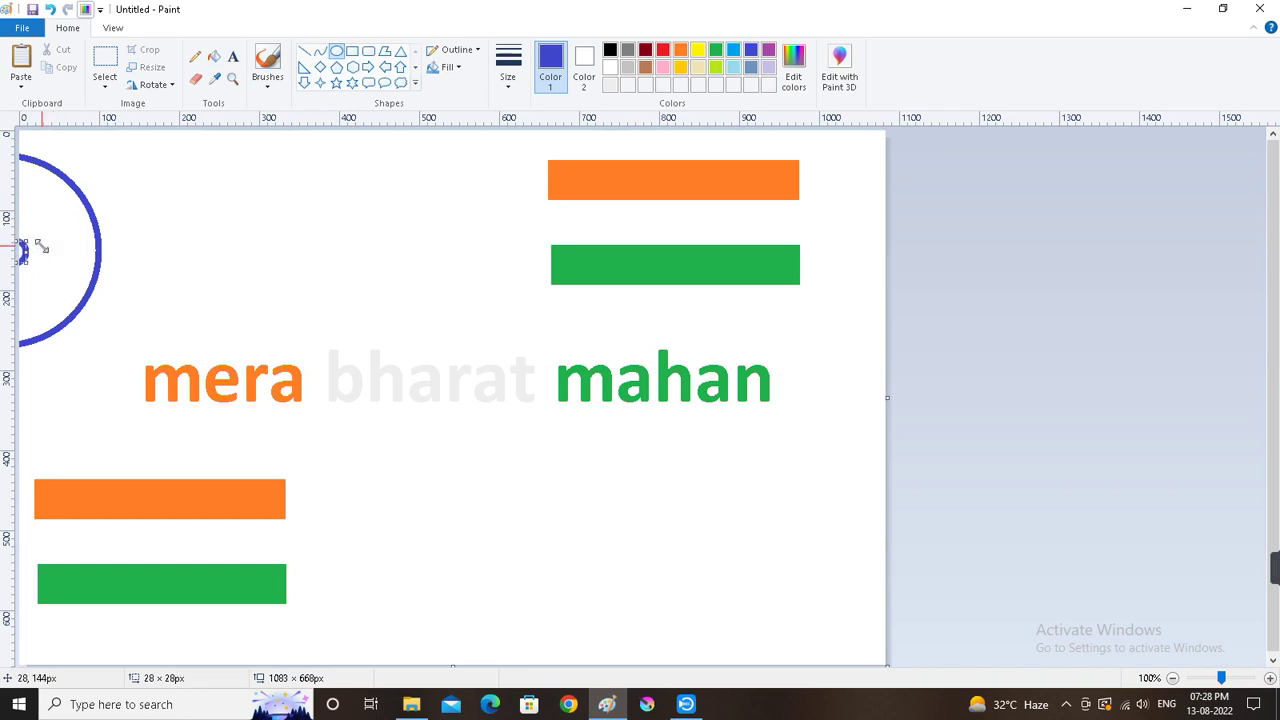
pyautogui.click(40, 243)
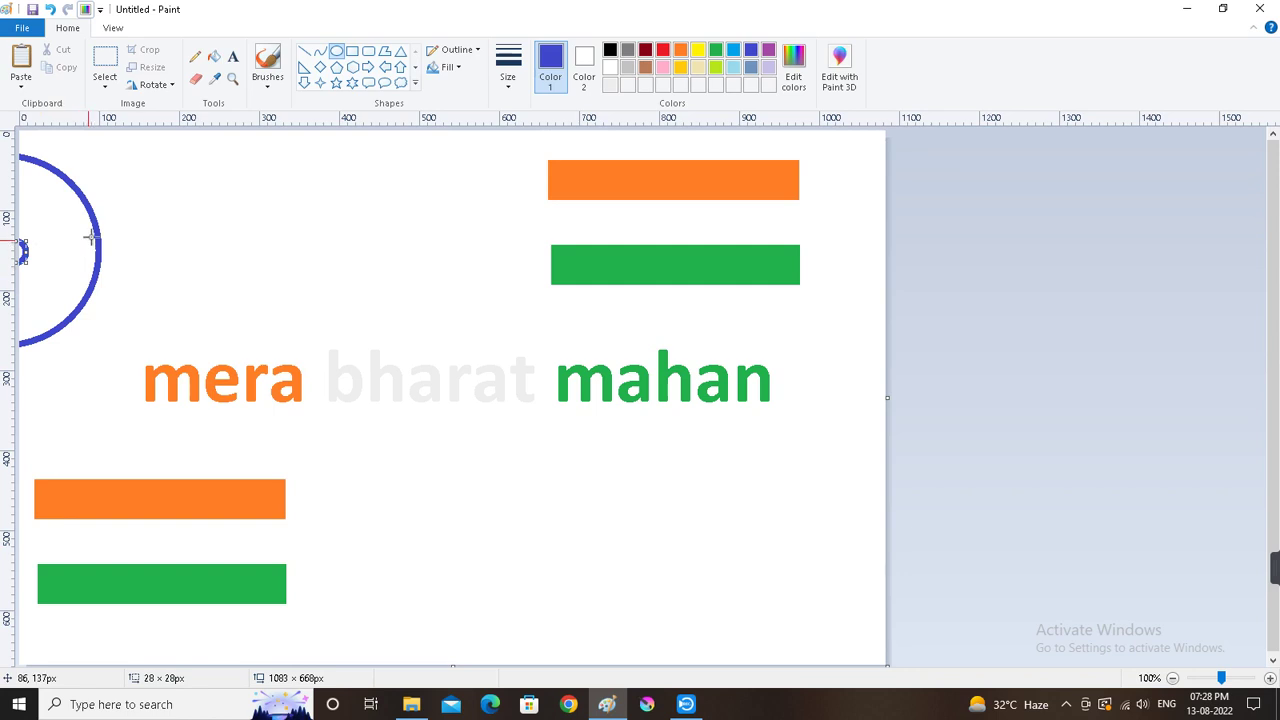
pyautogui.click(213, 58)
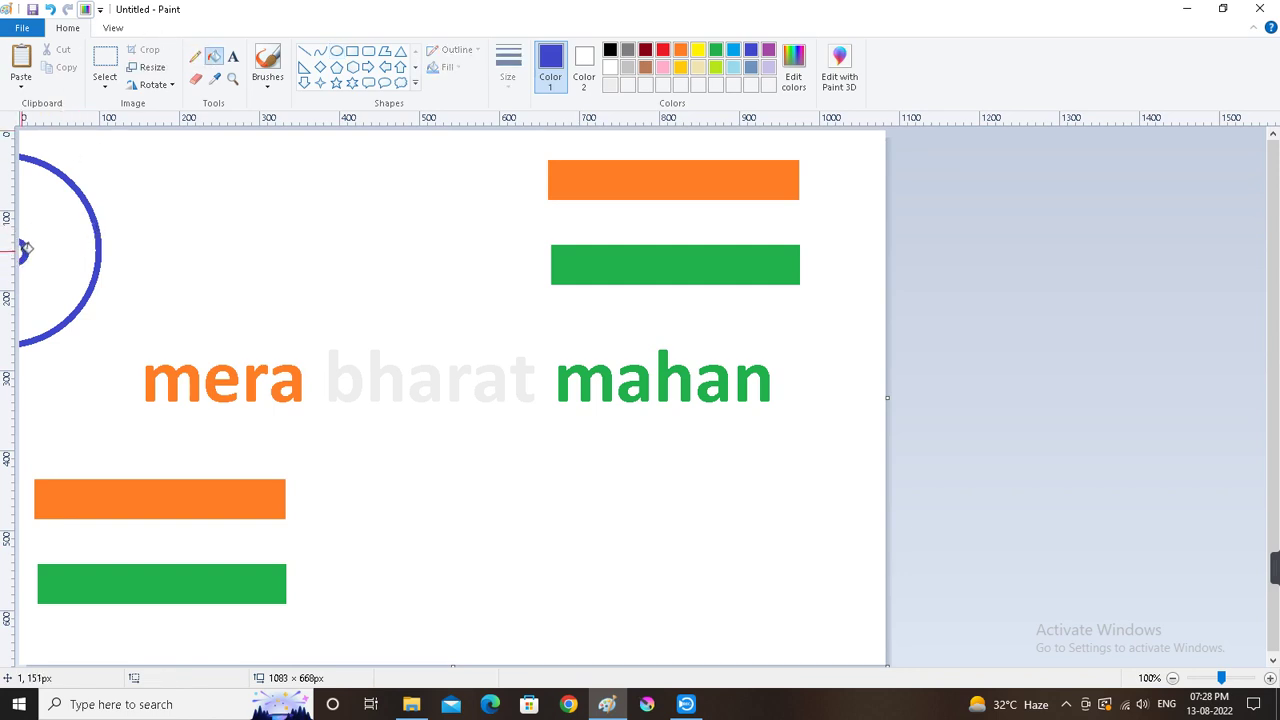
# Step: Draw three straight indigo spokes fanning from the hub to the upper part of the wheel's rim
pyautogui.click(304, 51)
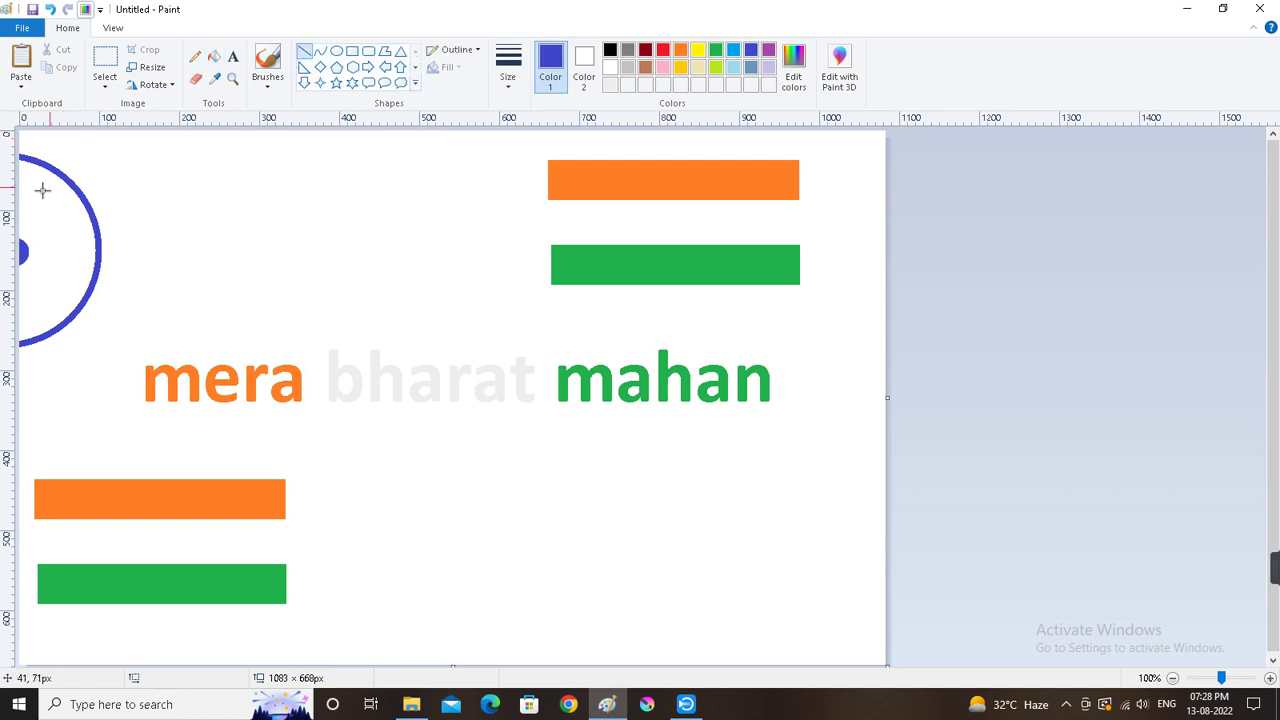
pyautogui.moveTo(23, 244); pyautogui.dragTo(31, 162)
pyautogui.click(22, 244)
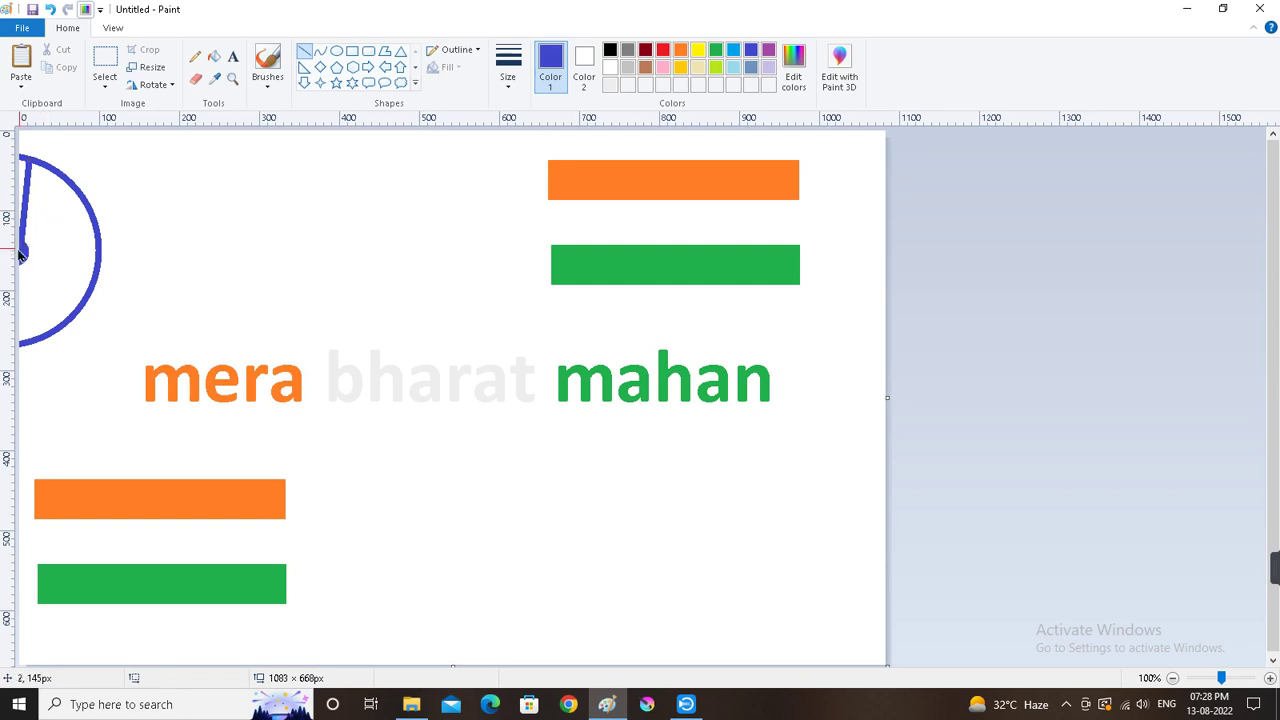
pyautogui.moveTo(23, 250); pyautogui.dragTo(46, 166)
pyautogui.click(15, 254)
pyautogui.moveTo(32, 252); pyautogui.dragTo(63, 175)
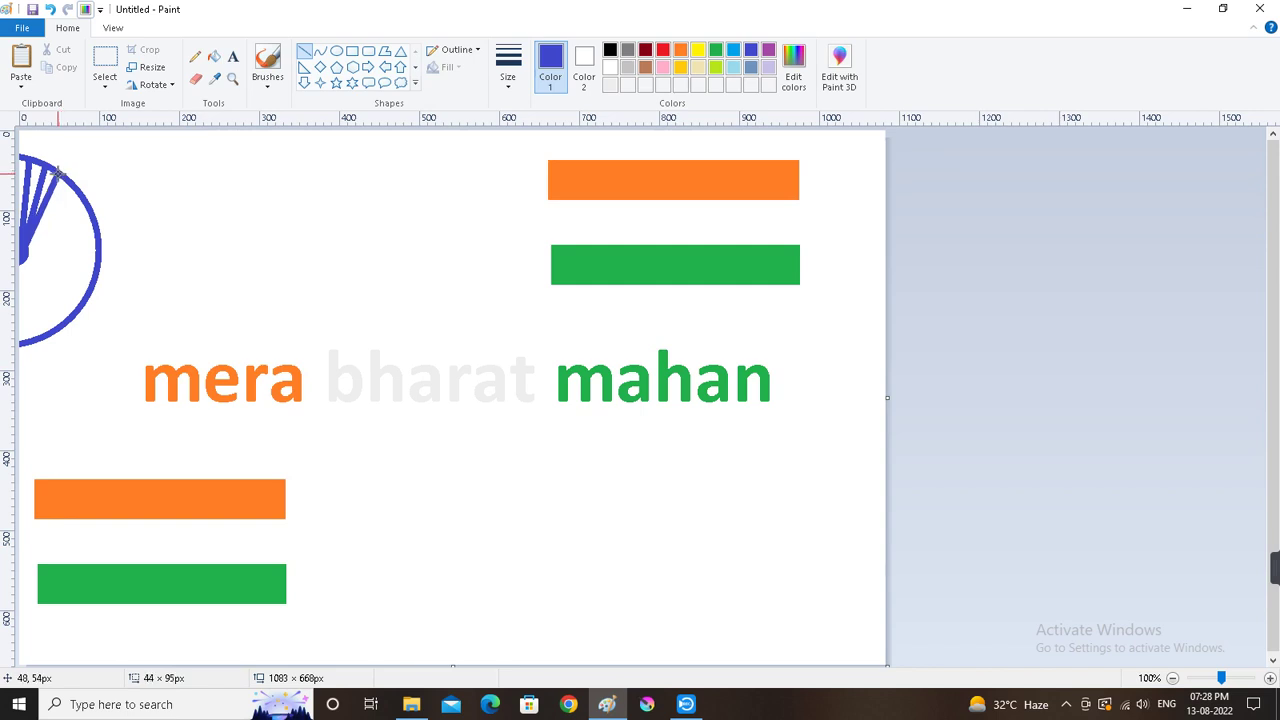
# Step: Add two more spokes from the hub to the wheel's upper-right rim, and undo the stray stub at the hub
pyautogui.click(103, 169)
pyautogui.moveTo(24, 252); pyautogui.dragTo(68, 180)
pyautogui.click(129, 233)
pyautogui.moveTo(24, 258); pyautogui.dragTo(76, 193)
pyautogui.moveTo(22, 256); pyautogui.dragTo(21, 251)
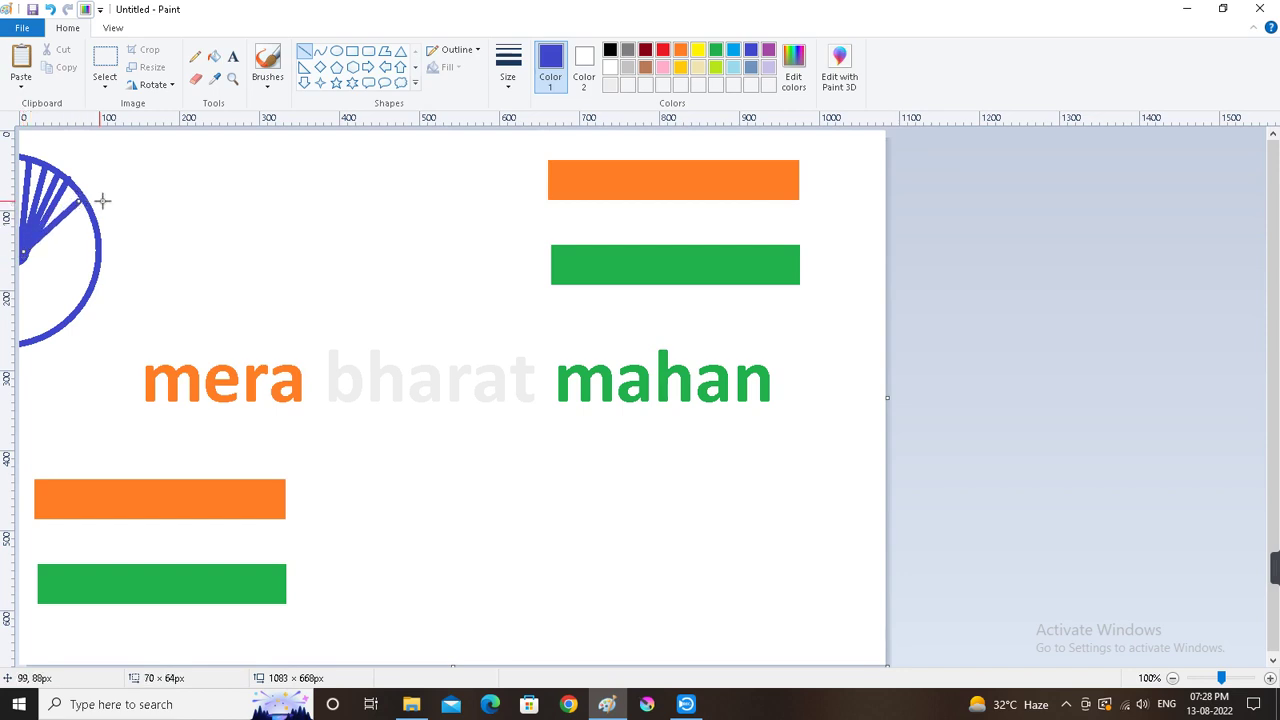
pyautogui.click(149, 193)
pyautogui.hotkey('ctrl', 'z')
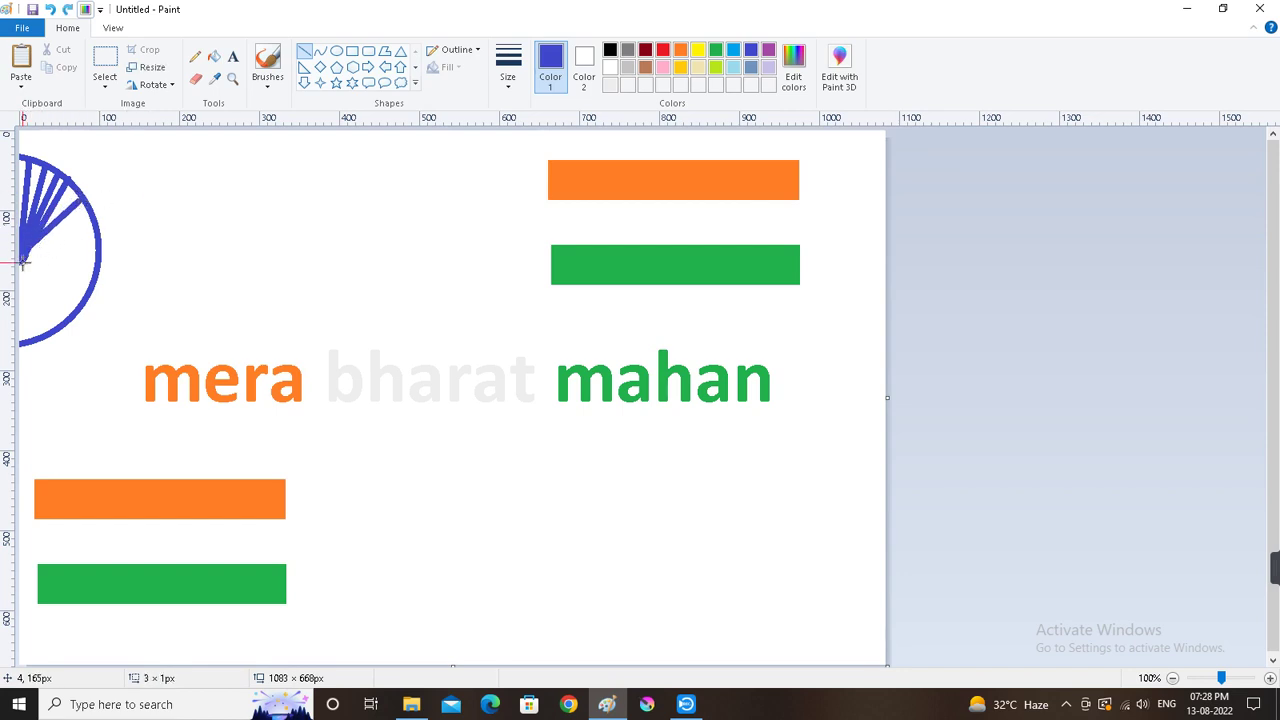
# Step: Draw three further spokes to the wheel's right rim, ending with a horizontal one about 85 px long
pyautogui.moveTo(27, 249); pyautogui.dragTo(92, 212)
pyautogui.click(138, 226)
pyautogui.moveTo(22, 256)
pyautogui.mouseDown()
pyautogui.moveTo(94, 218)
pyautogui.moveTo(98, 232)
pyautogui.mouseUp()
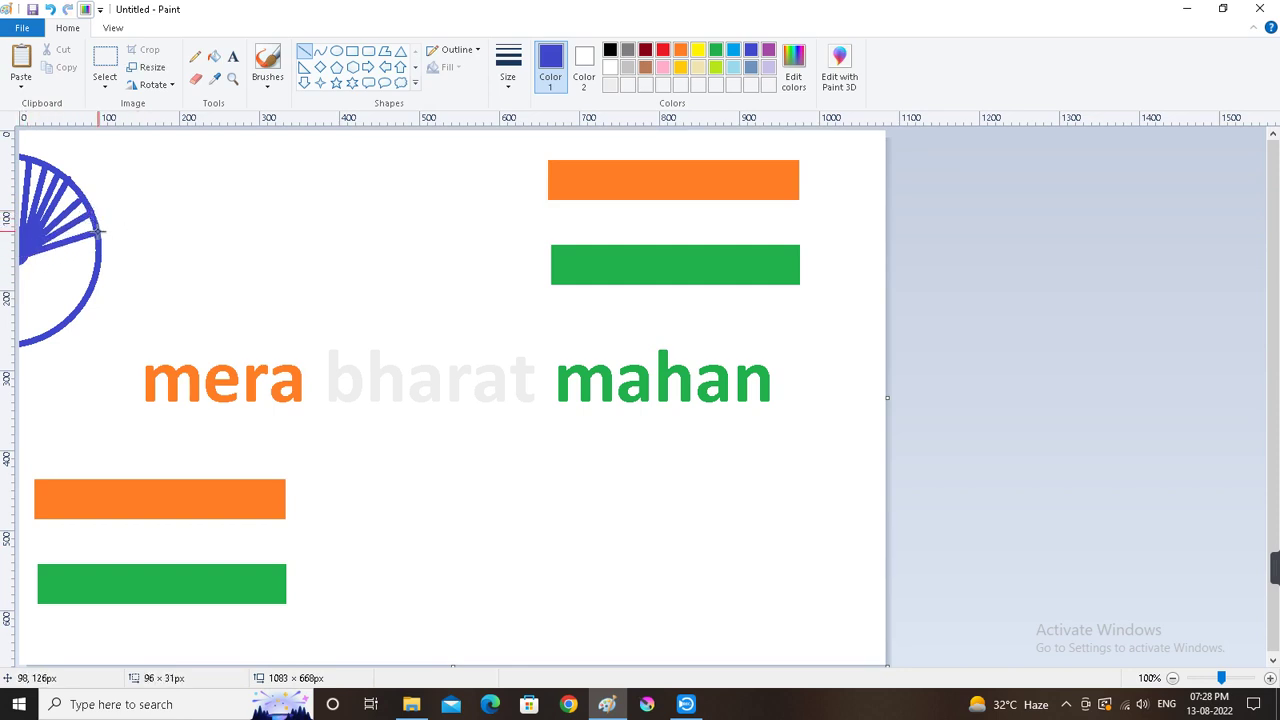
pyautogui.click(176, 220)
pyautogui.hotkey('ctrl', 'z')
pyautogui.moveTo(27, 253); pyautogui.dragTo(98, 249)
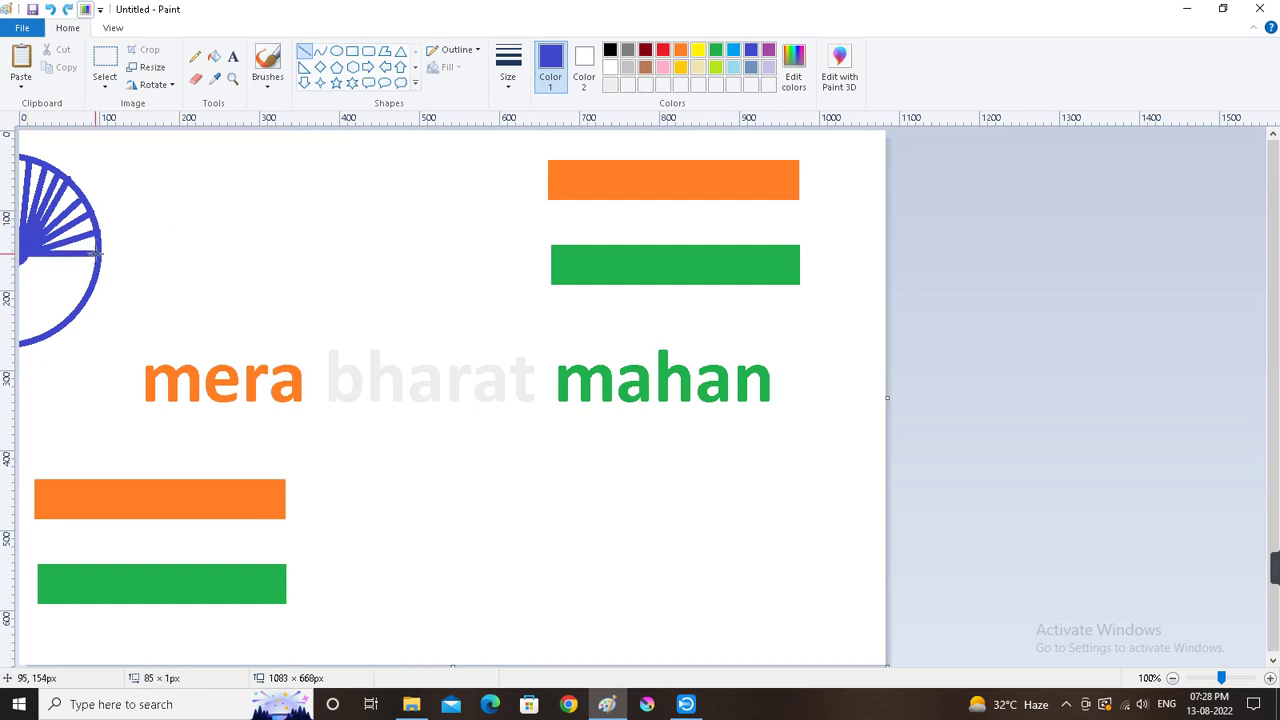
pyautogui.click(28, 253)
# Step: Draw the remaining spokes from the hub to the lower half of the wheel's rim, down to a nearly vertical one
pyautogui.moveTo(27, 251)
pyautogui.mouseDown()
pyautogui.moveTo(95, 270)
pyautogui.moveTo(34, 274)
pyautogui.moveTo(89, 285)
pyautogui.mouseUp()
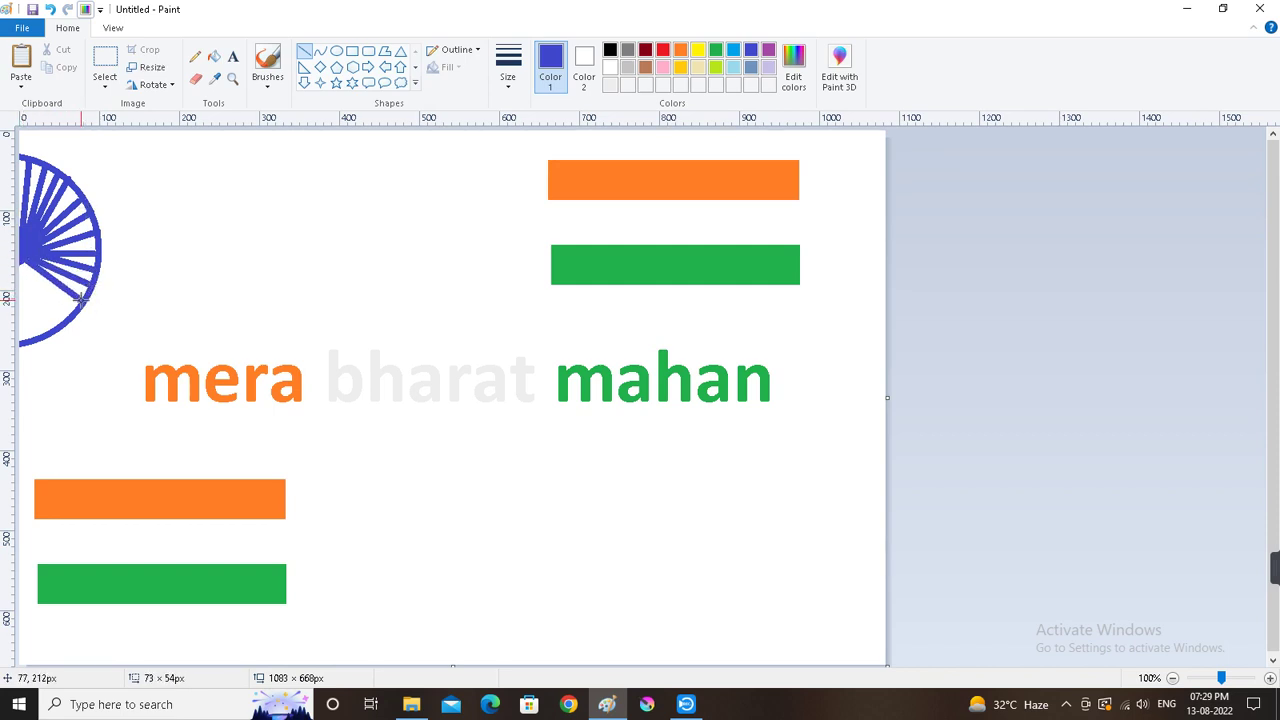
pyautogui.moveTo(20, 262)
pyautogui.mouseDown()
pyautogui.moveTo(66, 325)
pyautogui.moveTo(66, 314)
pyautogui.mouseUp()
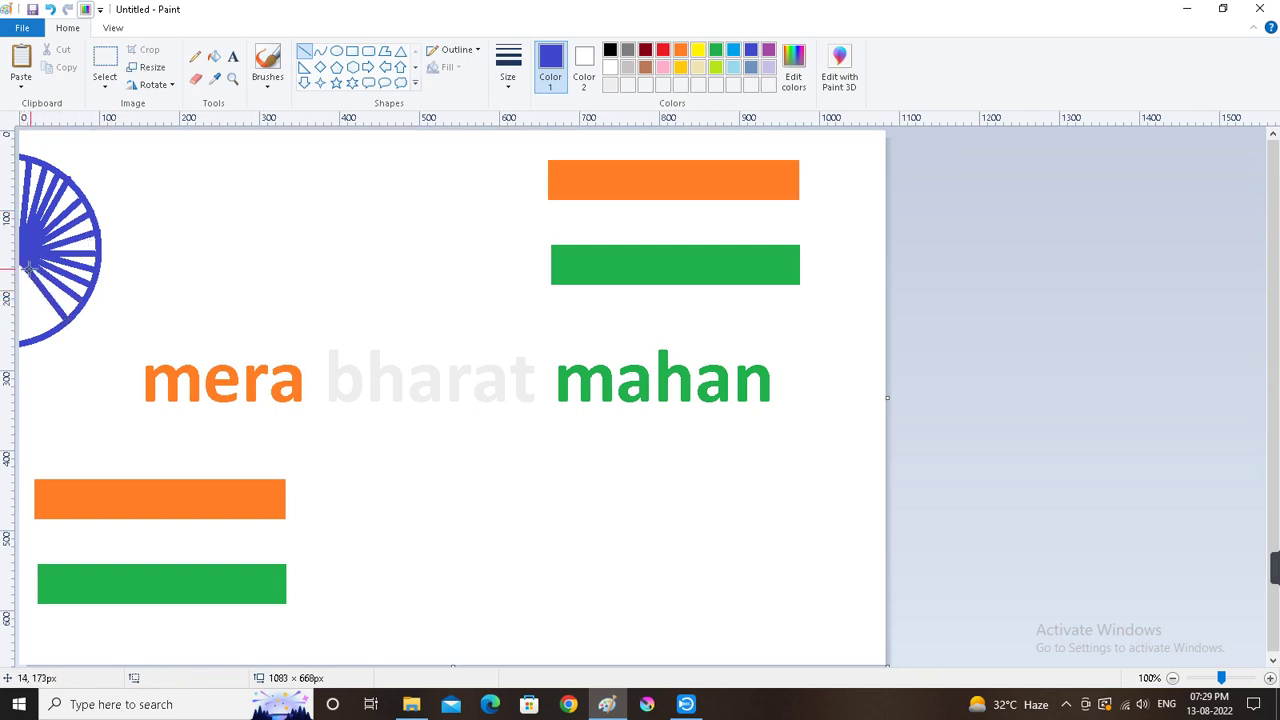
pyautogui.moveTo(20, 275); pyautogui.dragTo(47, 330)
pyautogui.click(94, 270)
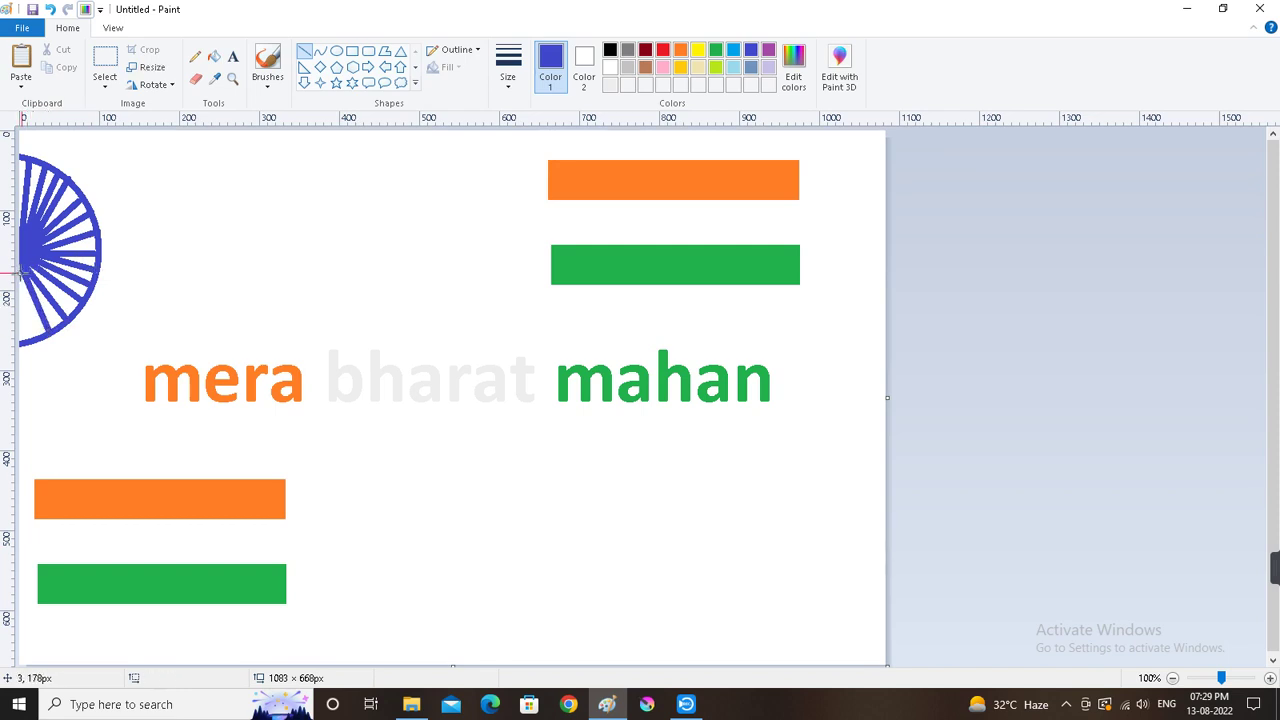
pyautogui.moveTo(22, 258); pyautogui.dragTo(26, 342)
pyautogui.click(102, 173)
# Step: Set Color 1 to orange and try a freehand Pencil line running right from the top of the wheel
pyautogui.click(194, 58)
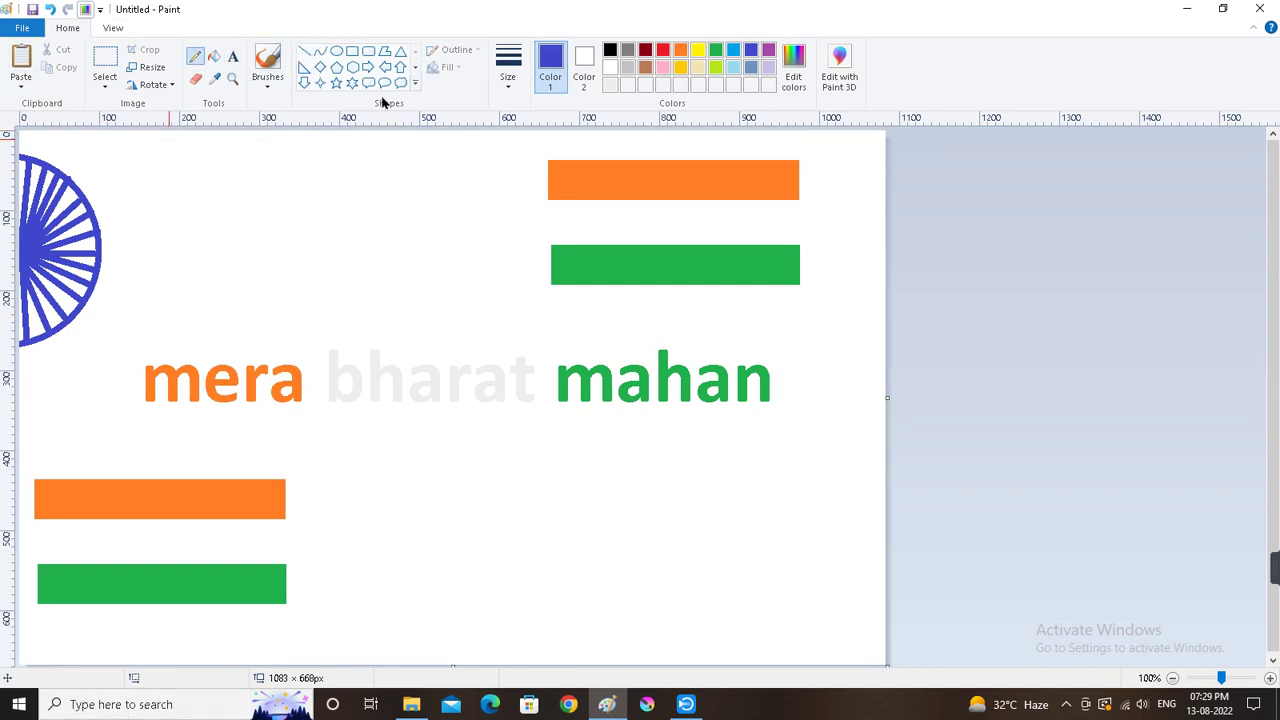
pyautogui.click(680, 49)
pyautogui.moveTo(23, 153); pyautogui.dragTo(153, 134)
pyautogui.hotkey('ctrl', 'z')
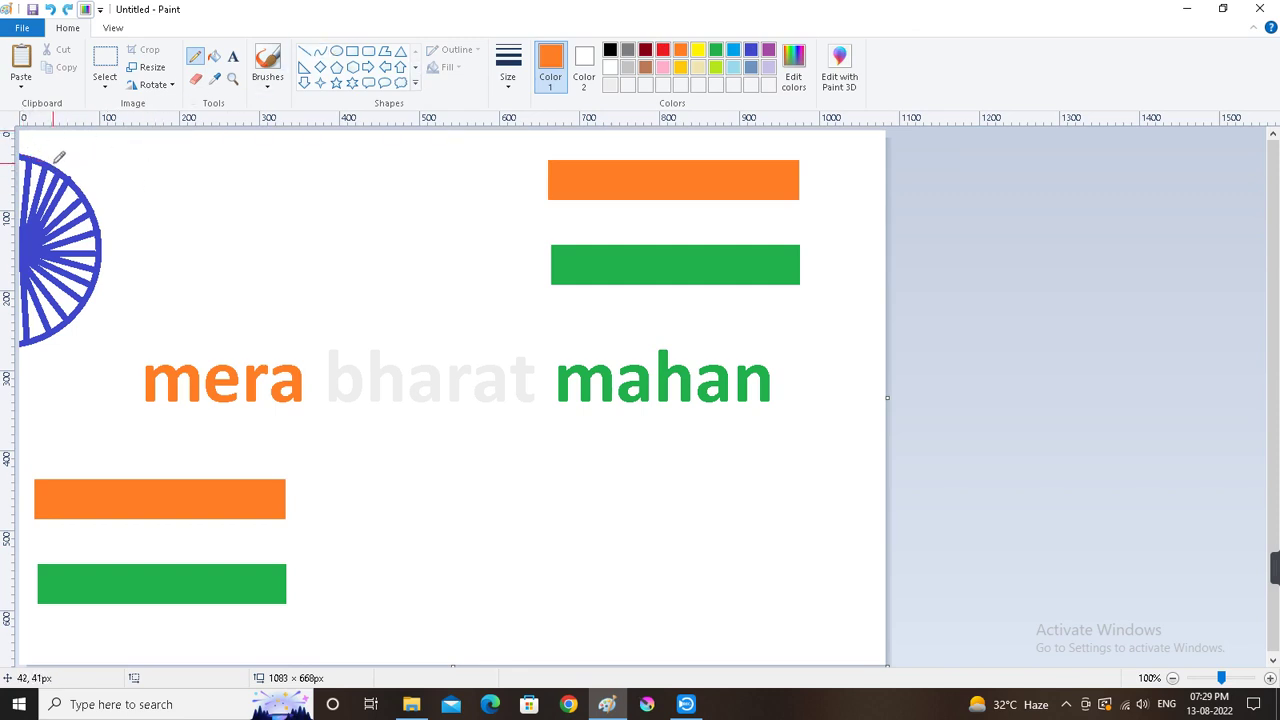
pyautogui.moveTo(56, 160); pyautogui.dragTo(118, 160)
# Step: Draw a wavy orange curve about 516 px wide from the wheel's top toward the right as the ribbon's upper edge
pyautogui.click(320, 51)
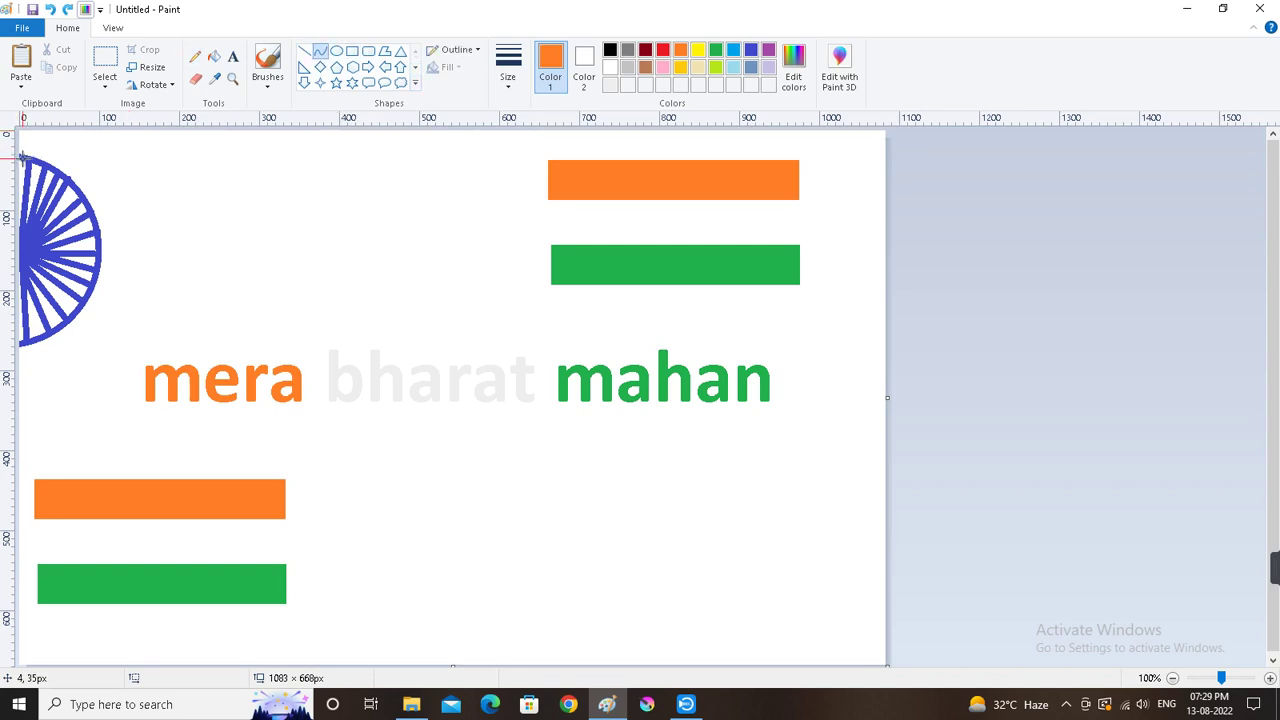
pyautogui.moveTo(22, 156); pyautogui.dragTo(436, 170)
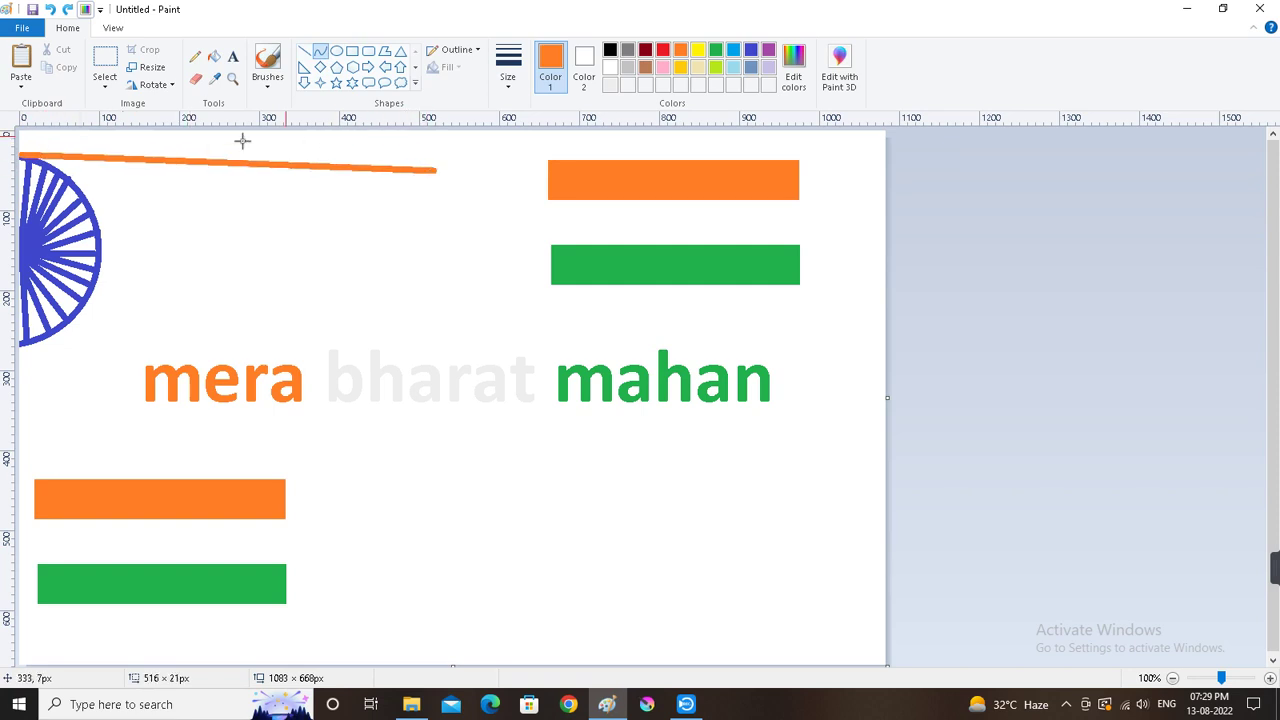
pyautogui.moveTo(80, 160); pyautogui.dragTo(87, 127)
pyautogui.moveTo(286, 157); pyautogui.dragTo(371, 229)
pyautogui.click(512, 251)
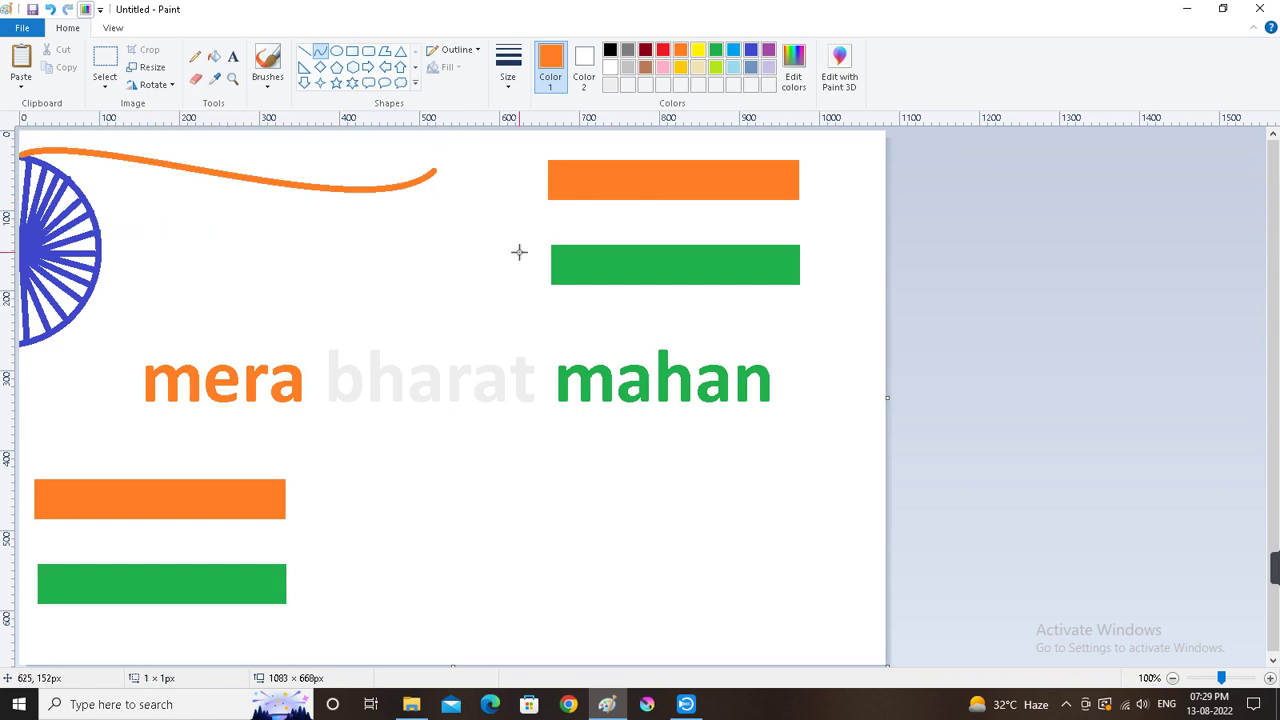
pyautogui.moveTo(433, 172)
pyautogui.mouseDown()
pyautogui.moveTo(93, 211)
pyautogui.moveTo(95, 222)
pyautogui.mouseUp()
pyautogui.moveTo(375, 186); pyautogui.dragTo(216, 160)
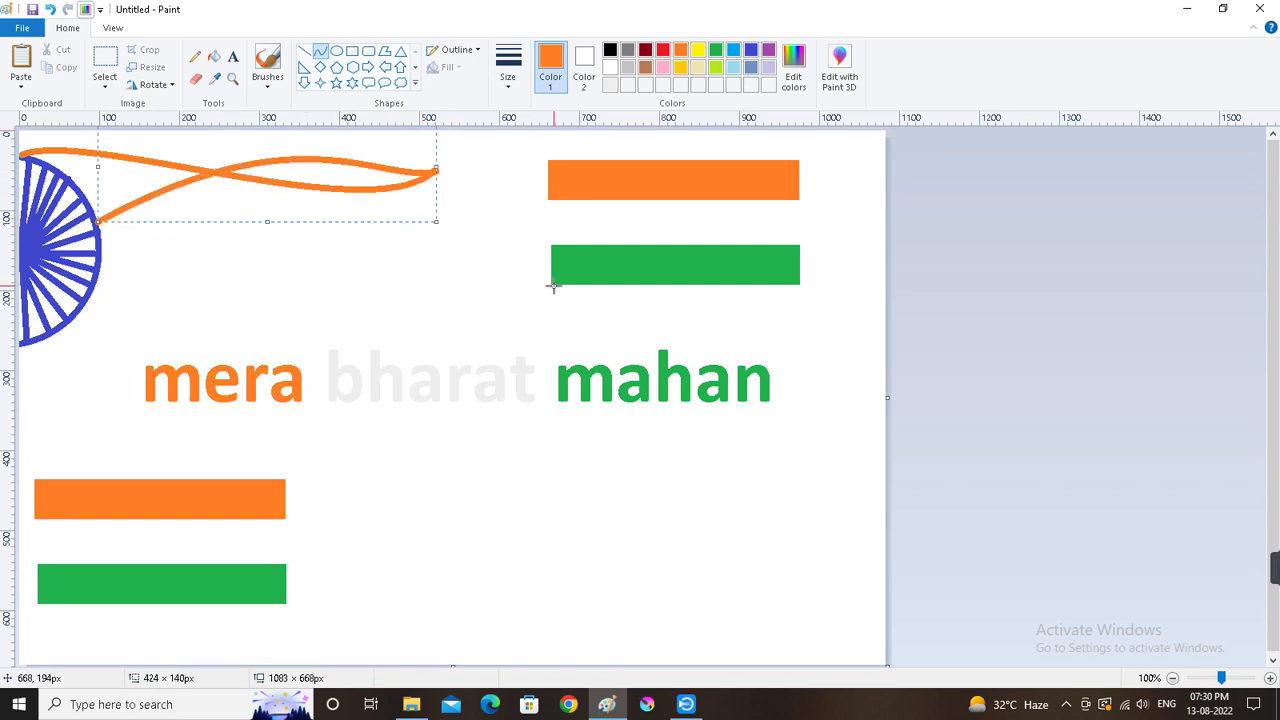
pyautogui.hotkey('ctrl', 'z')
# Step: Draw a bowed orange curve from the upper edge's tip back to the wheel's right rim, and fill the enclosed ribbon with orange
pyautogui.moveTo(435, 170); pyautogui.dragTo(100, 240)
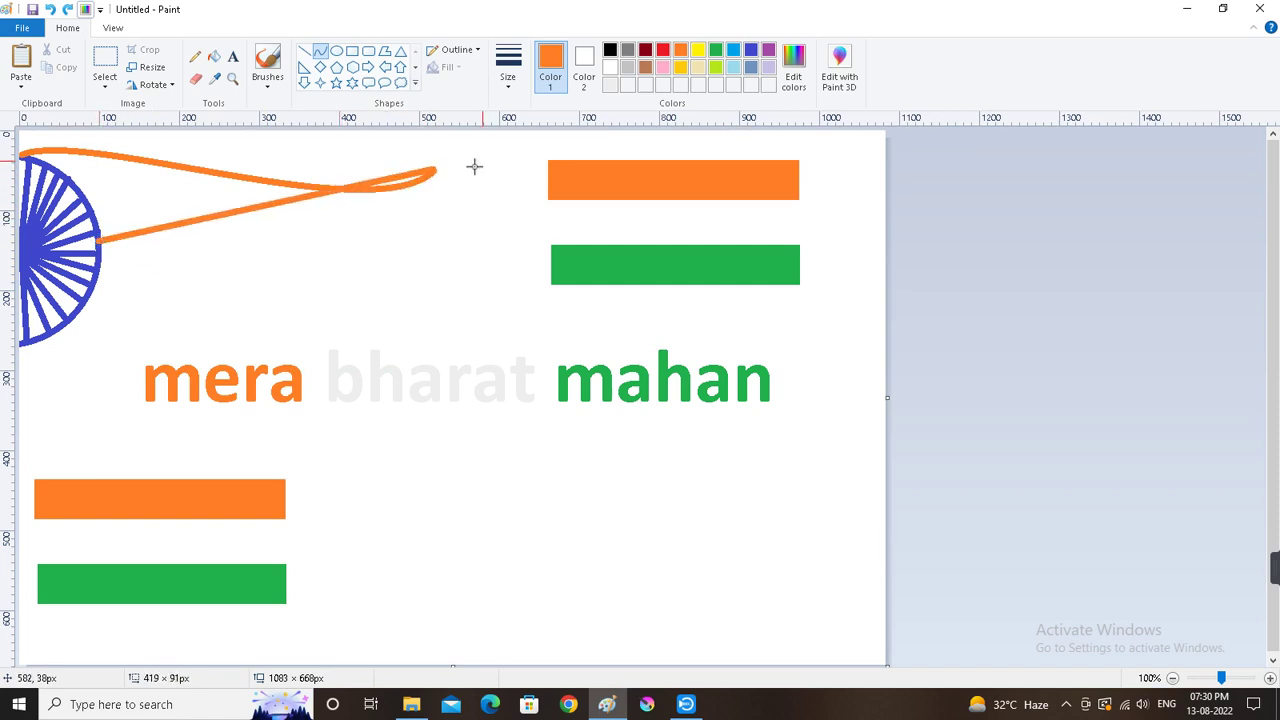
pyautogui.moveTo(383, 177); pyautogui.dragTo(402, 267)
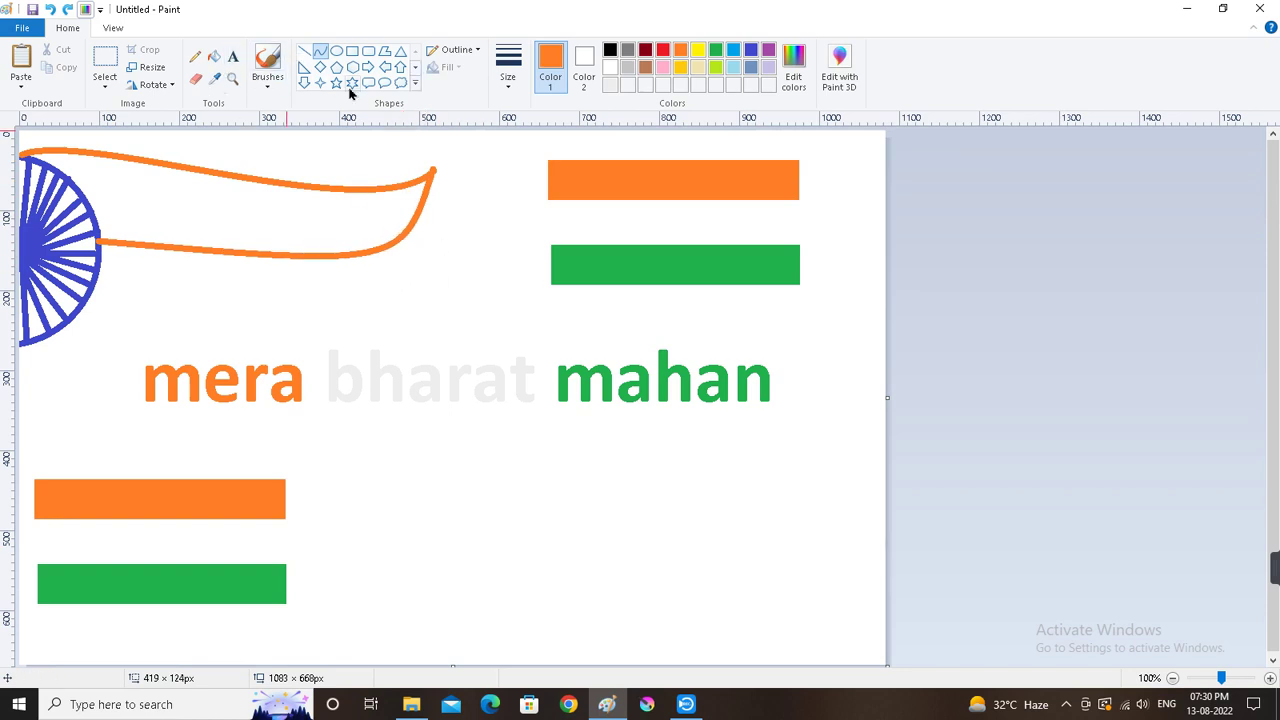
pyautogui.click(385, 52)
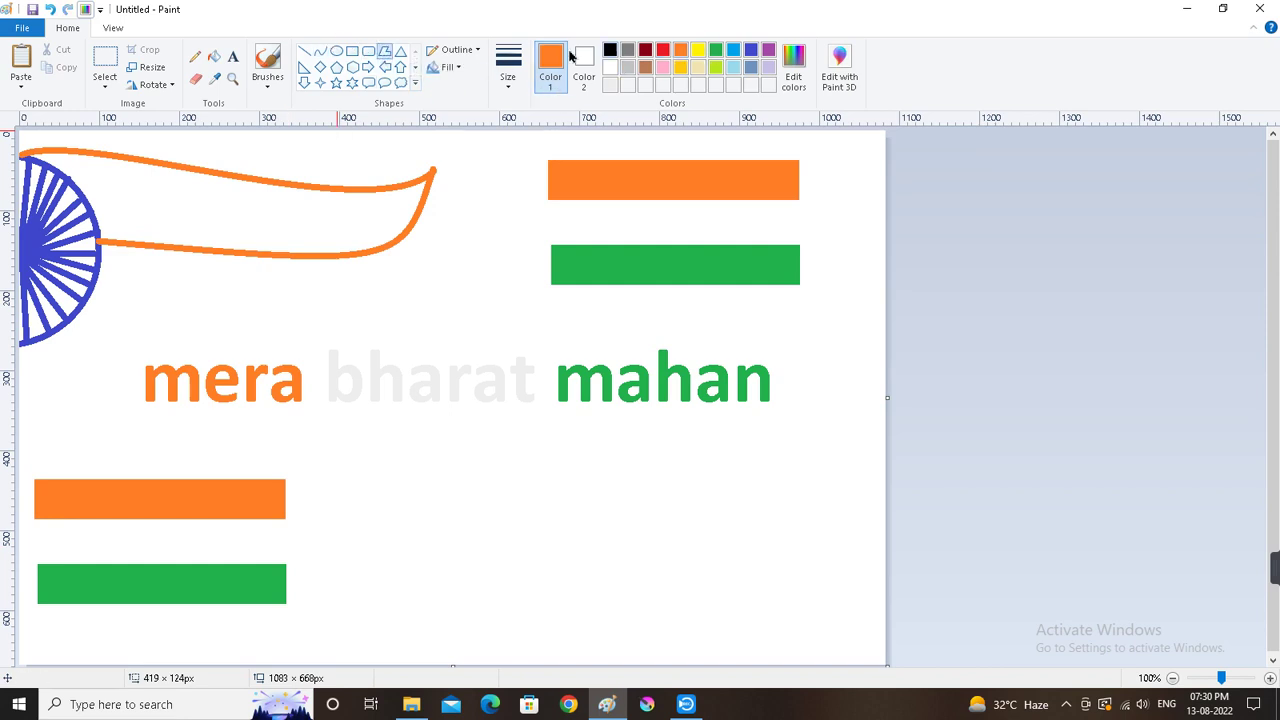
pyautogui.click(214, 56)
pyautogui.click(172, 172)
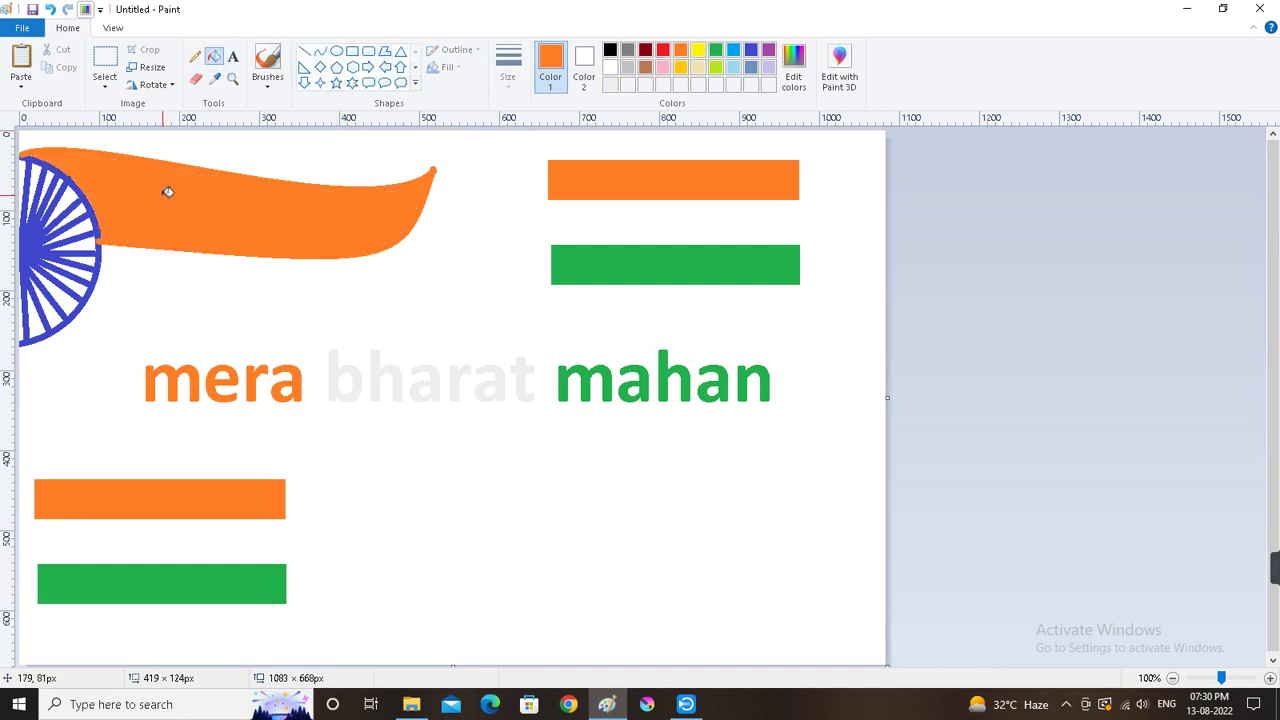
# Step: Set Color 1 to green and try a straight line about 441 px long running right from the wheel's lower rim
pyautogui.click(716, 51)
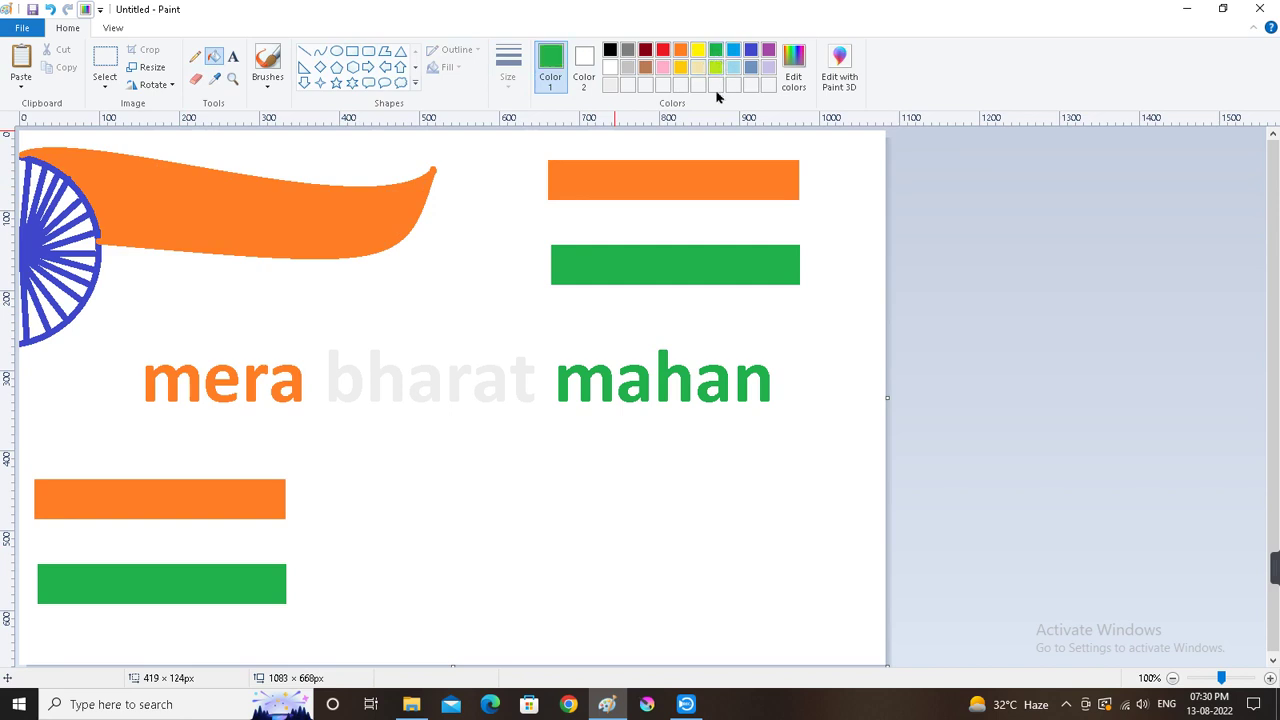
pyautogui.click(304, 51)
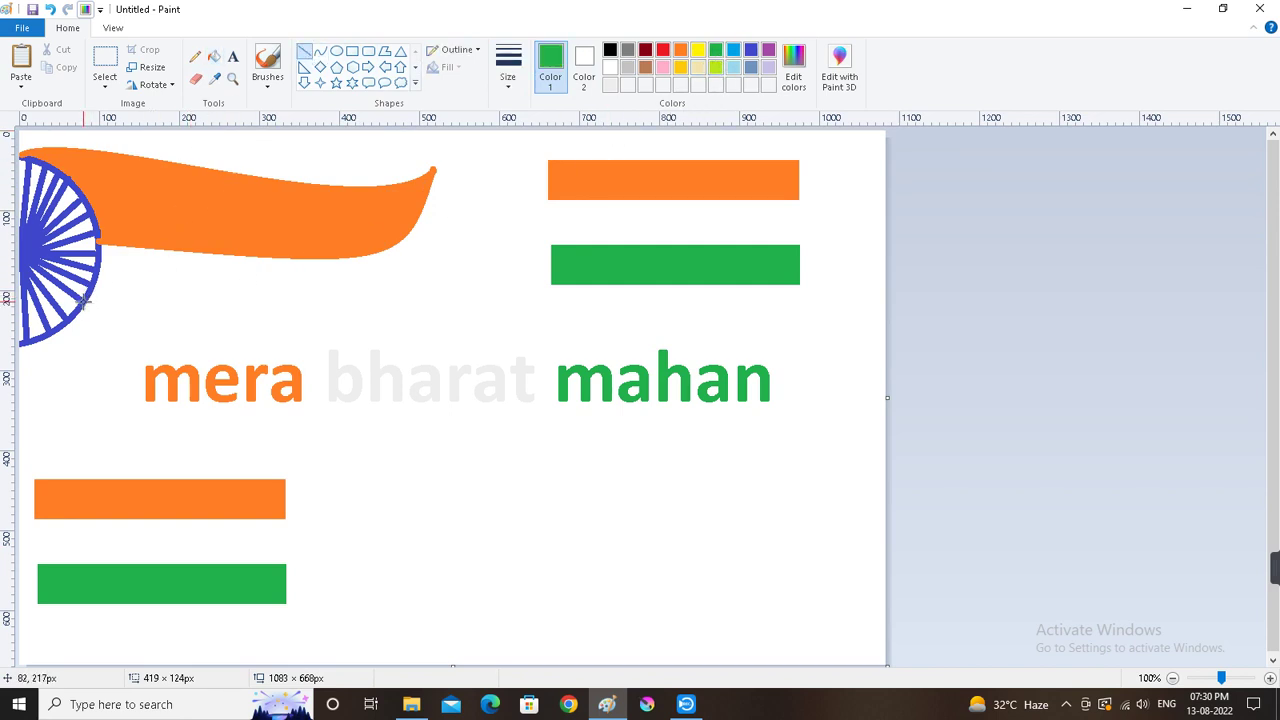
pyautogui.moveTo(87, 305)
pyautogui.mouseDown()
pyautogui.moveTo(497, 283)
pyautogui.moveTo(430, 265)
pyautogui.moveTo(449, 277)
pyautogui.moveTo(440, 301)
pyautogui.mouseUp()
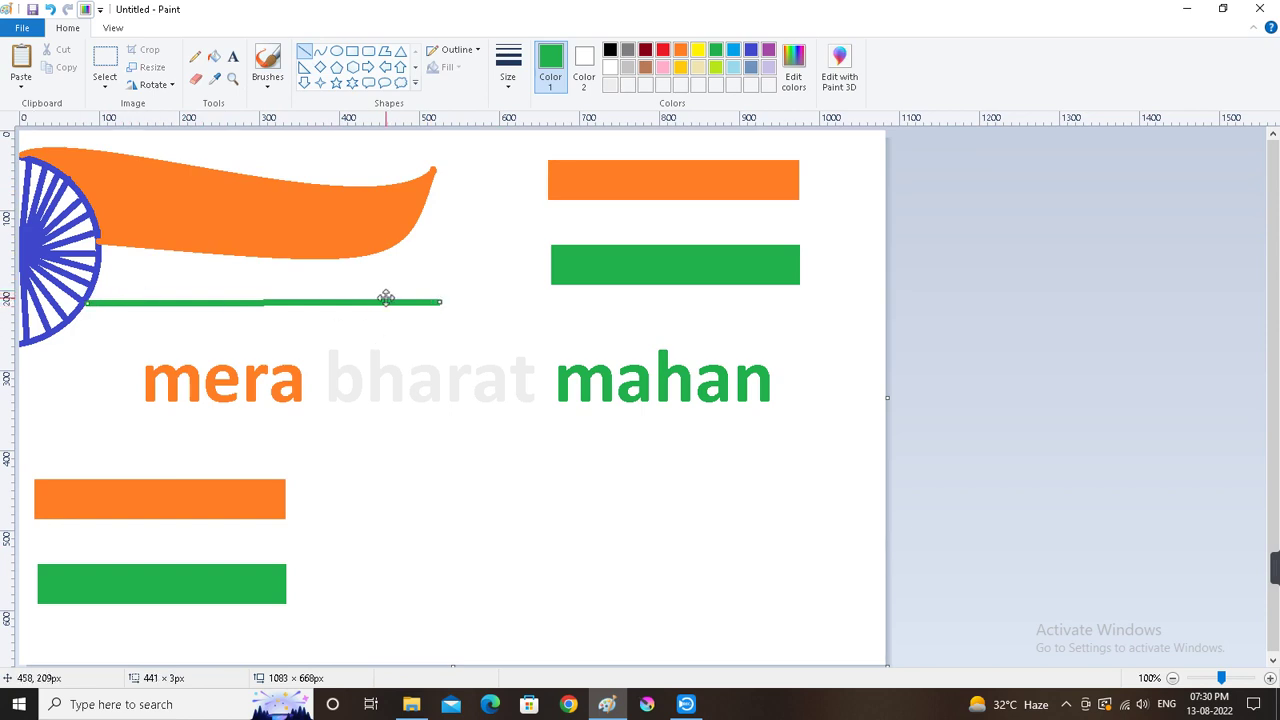
pyautogui.hotkey('ctrl', 'z')
# Step: Undo a trial curve and draw a wavy green curve from the wheel's lower-right rim to below the orange ribbon's tip
pyautogui.click(320, 51)
pyautogui.moveTo(85, 301); pyautogui.dragTo(258, 334)
pyautogui.moveTo(177, 325); pyautogui.dragTo(197, 291)
pyautogui.hotkey('ctrl', 'z')
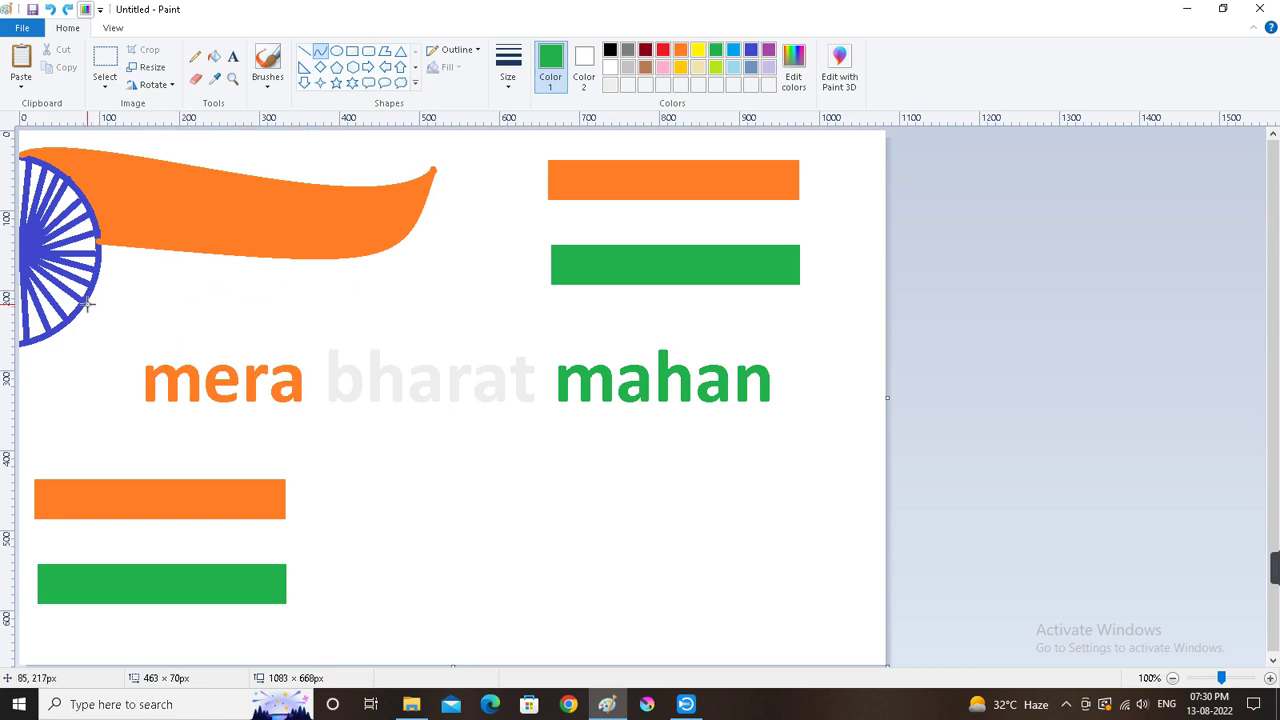
pyautogui.moveTo(86, 305); pyautogui.dragTo(454, 305)
pyautogui.moveTo(121, 309); pyautogui.dragTo(135, 265)
# Step: Draw the green ribbon's curved lower edge from its tip to the canvas's left edge, about 565 × 85 px, and fill the ribbon with green
pyautogui.moveTo(409, 298); pyautogui.dragTo(6, 373)
pyautogui.click(514, 240)
pyautogui.moveTo(390, 312); pyautogui.dragTo(257, 321)
pyautogui.moveTo(158, 350); pyautogui.dragTo(164, 317)
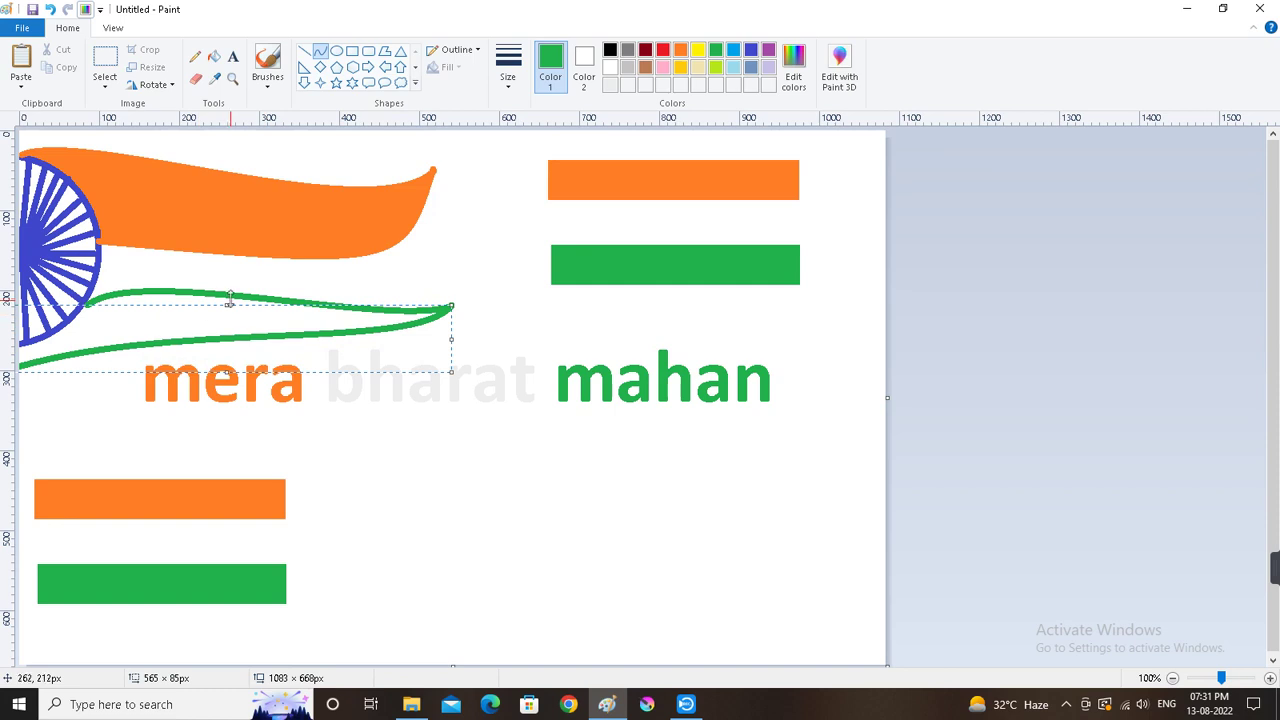
pyautogui.click(214, 56)
pyautogui.click(176, 315)
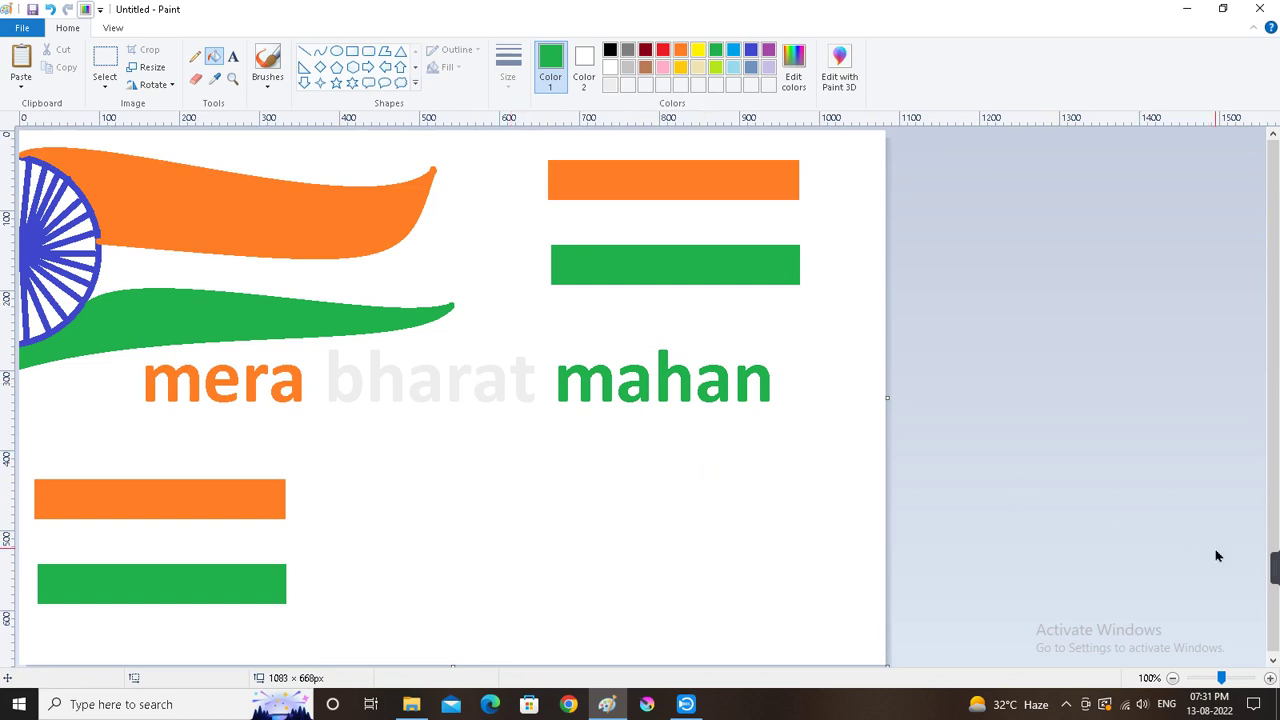
pyautogui.moveTo(1274, 566)
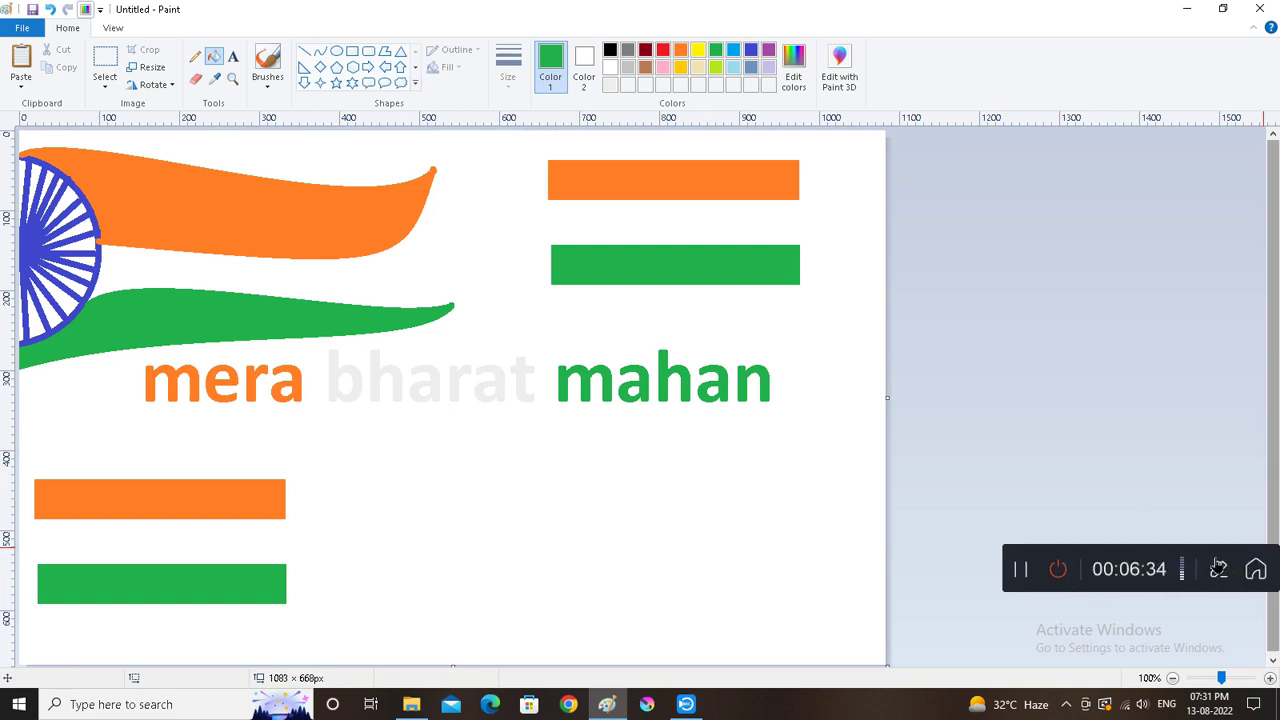